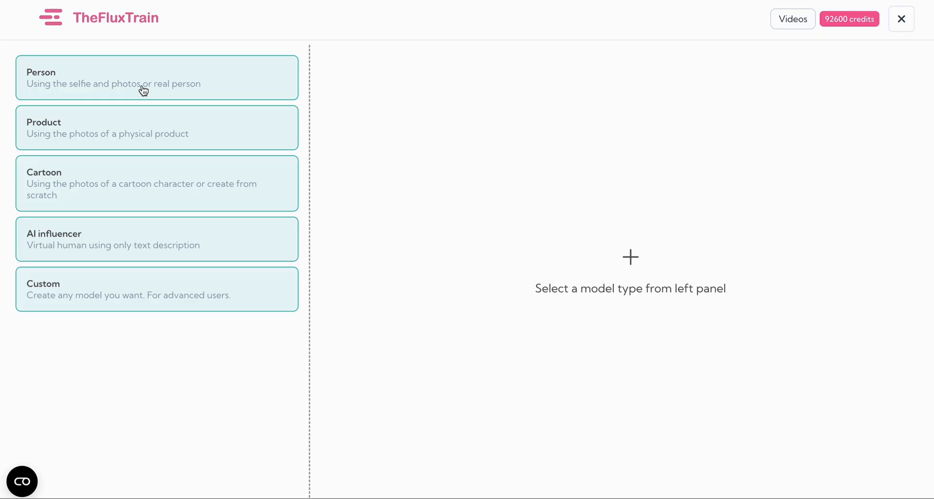
- Choose the Person model type and name the model with the person's first name followed by ": demo"
click(143, 91)
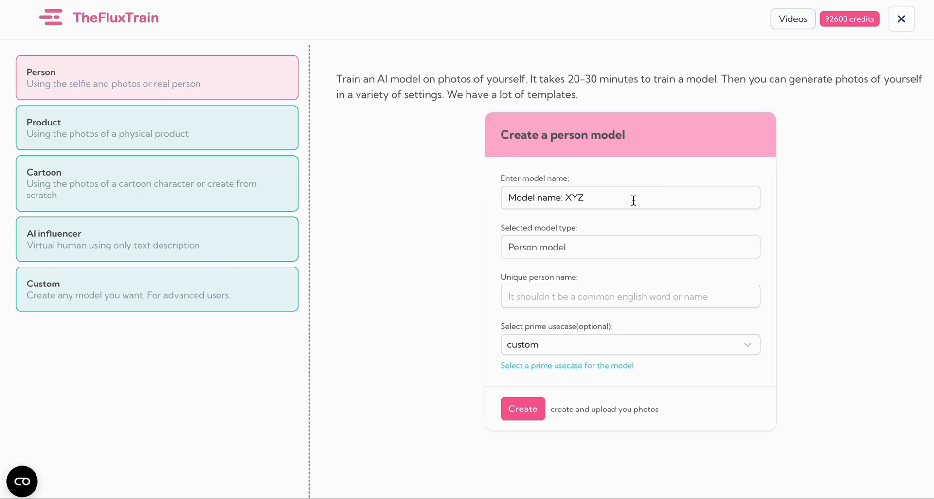
drag(633, 199, 461, 201)
text(Saquib)
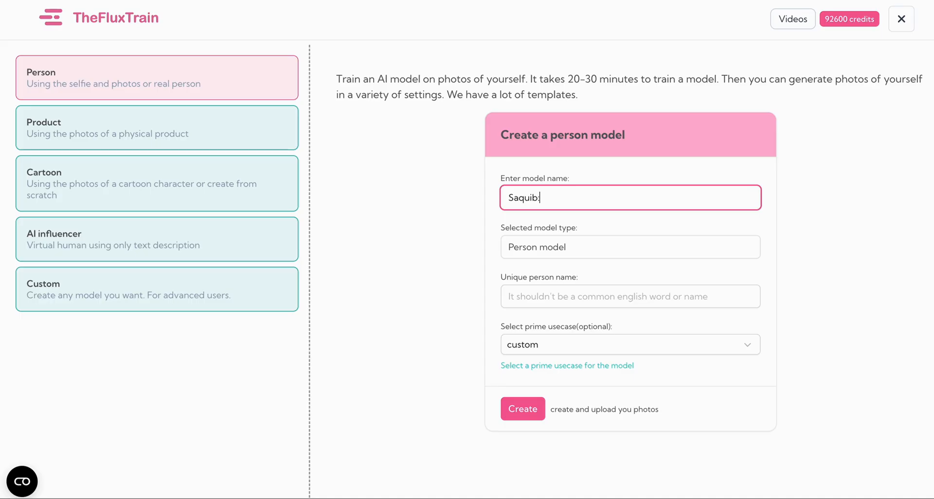
text(: demo)
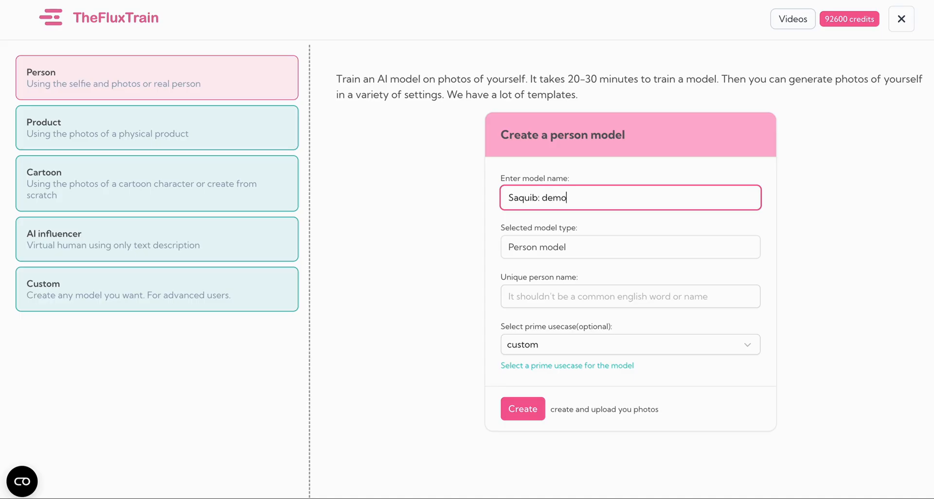
- Set the unique person name to the person's first name followed by 110 and create the model
click(554, 300)
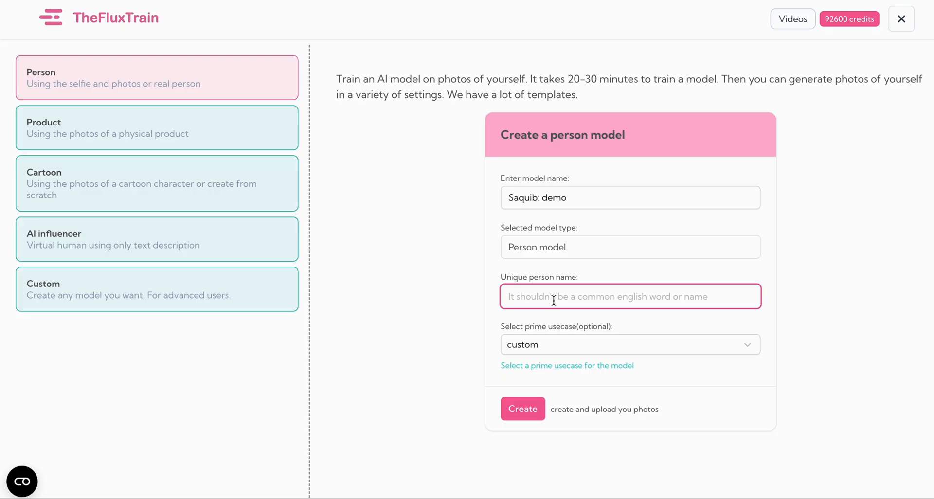
text(saquib)
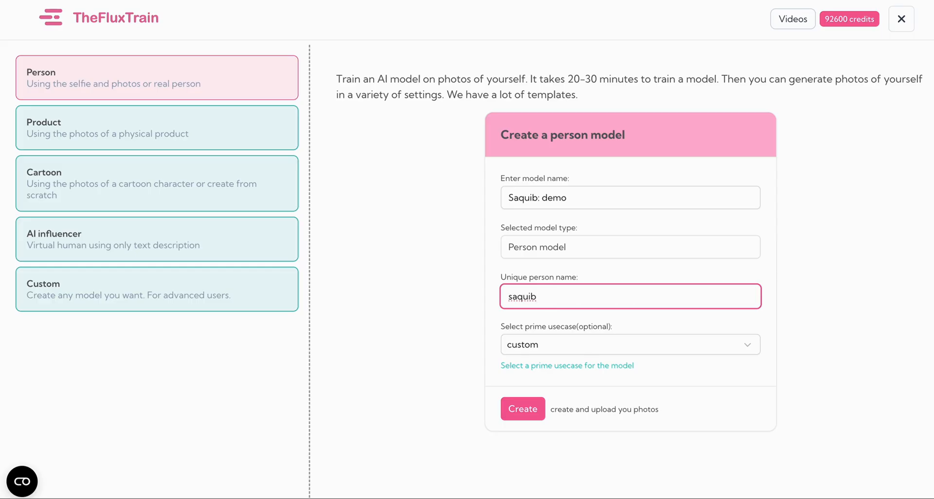
text(110)
click(520, 412)
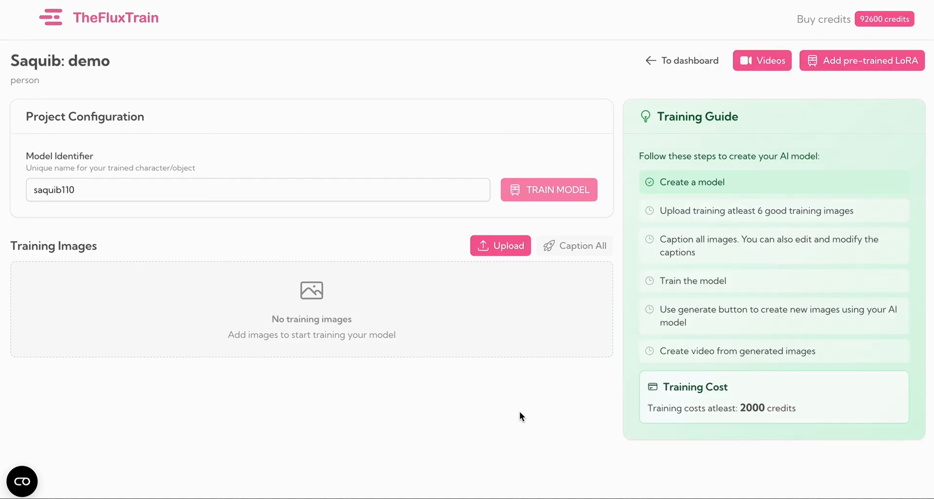
- Upload all eight t_IMG JPG selfies from the photo folder as training images
click(491, 247)
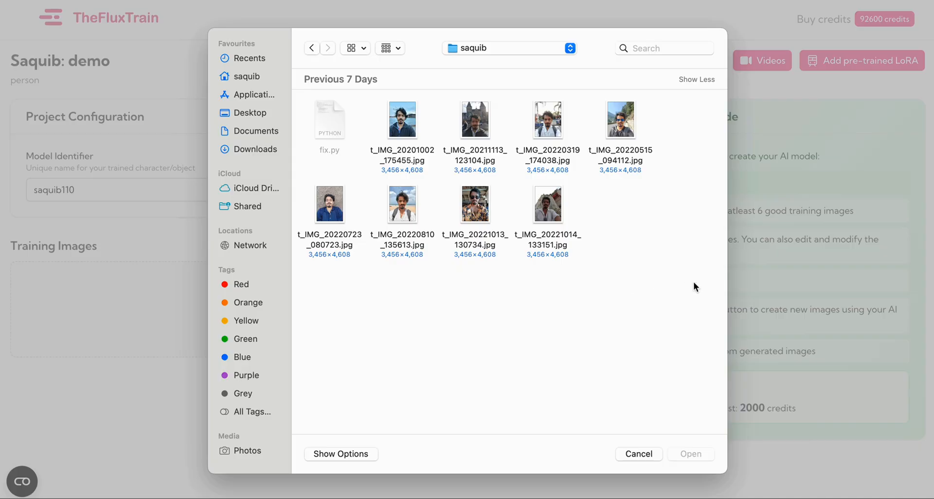
drag(693, 281, 297, 94)
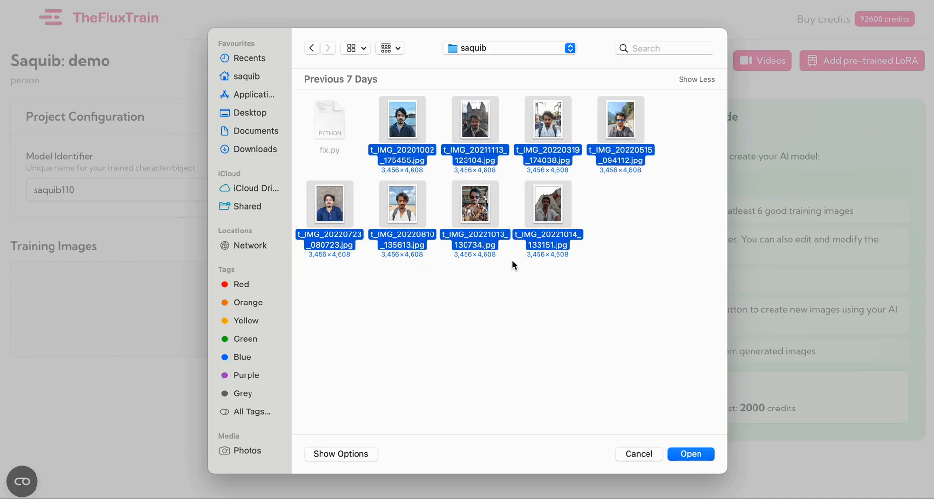
click(691, 454)
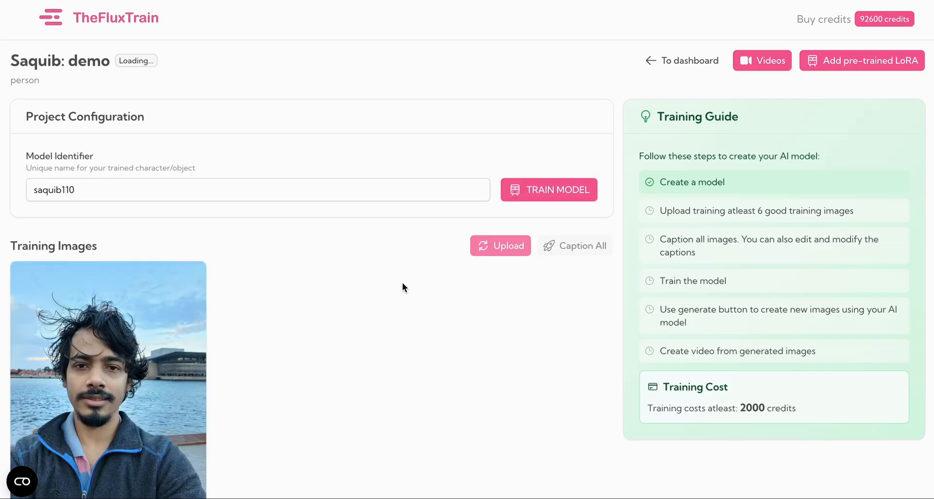
- Look through all the uploaded training photos to judge whether each one is suitable
scroll(350, 331, down, 2)
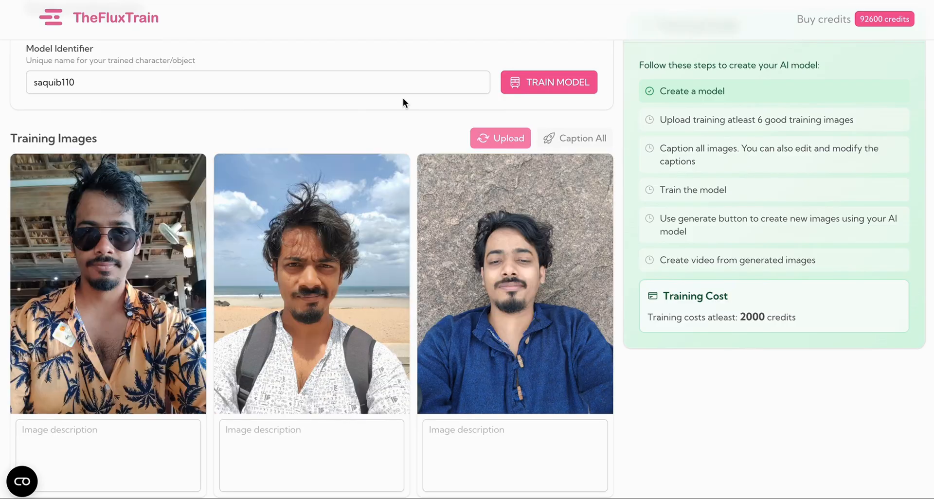
scroll(415, 210, down, 10)
scroll(415, 209, down, 4)
scroll(416, 211, down, 8)
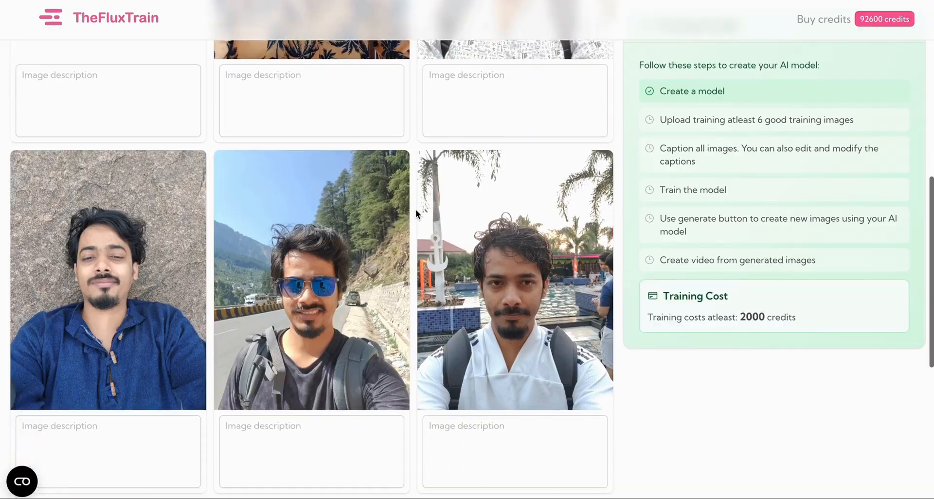
scroll(416, 211, down, 3)
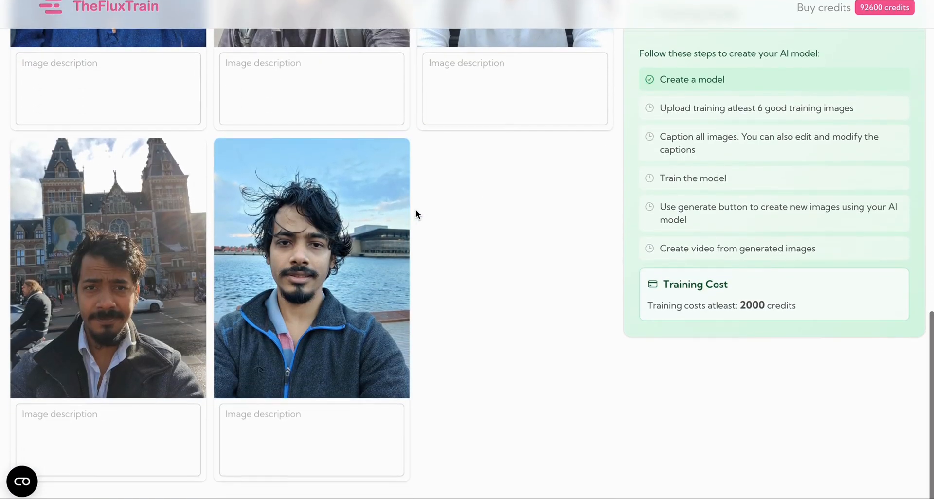
scroll(416, 211, up, 3)
scroll(415, 210, up, 11)
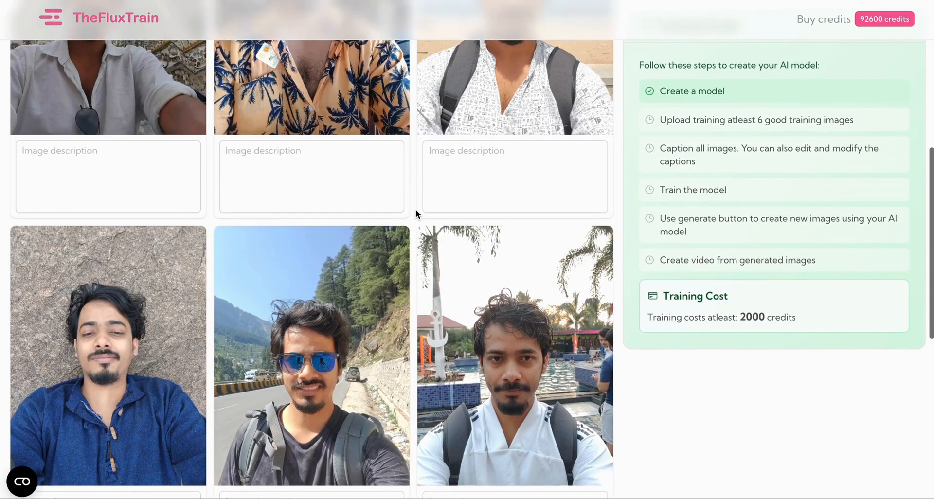
scroll(415, 209, up, 1)
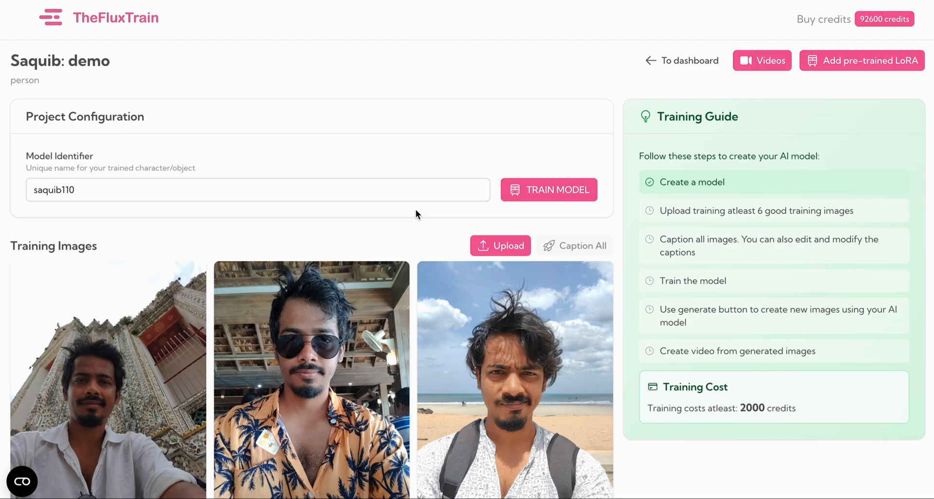
- Delete the dark selfie in front of the ornate temple from the training images
scroll(415, 209, down, 2)
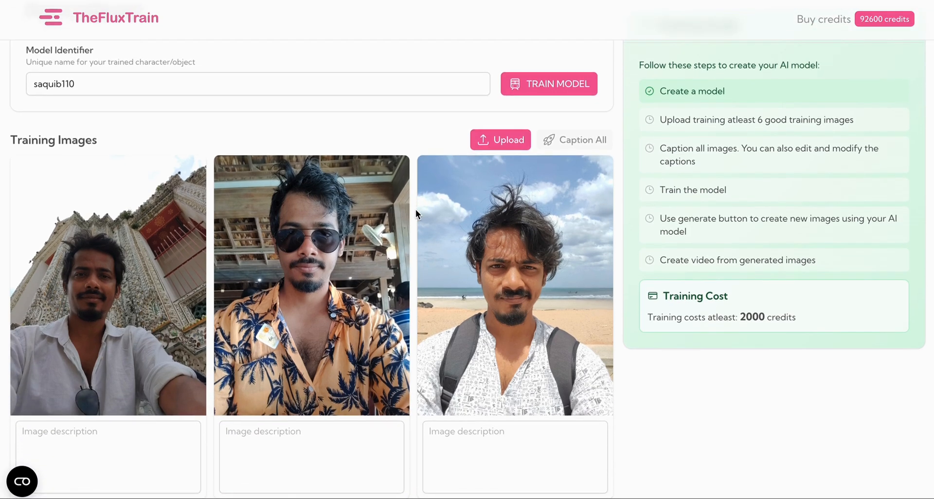
mouse_move(124, 273)
mouse_move(177, 205)
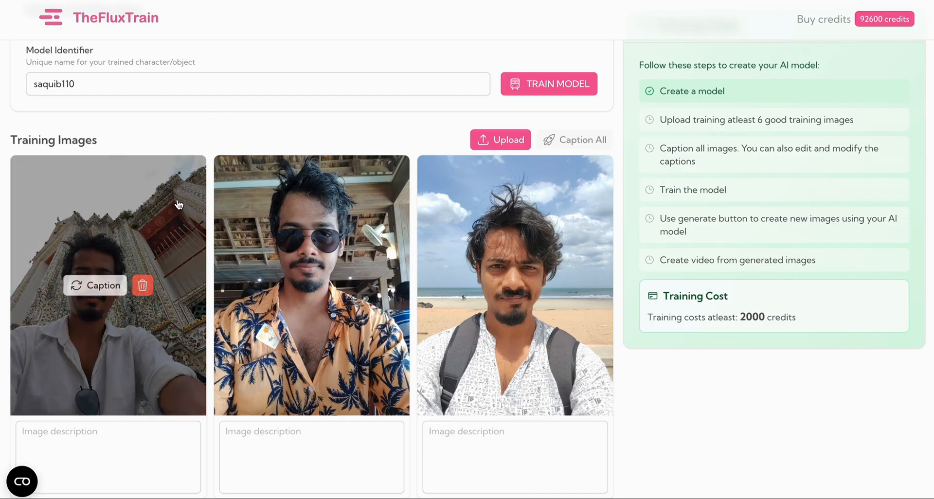
click(143, 287)
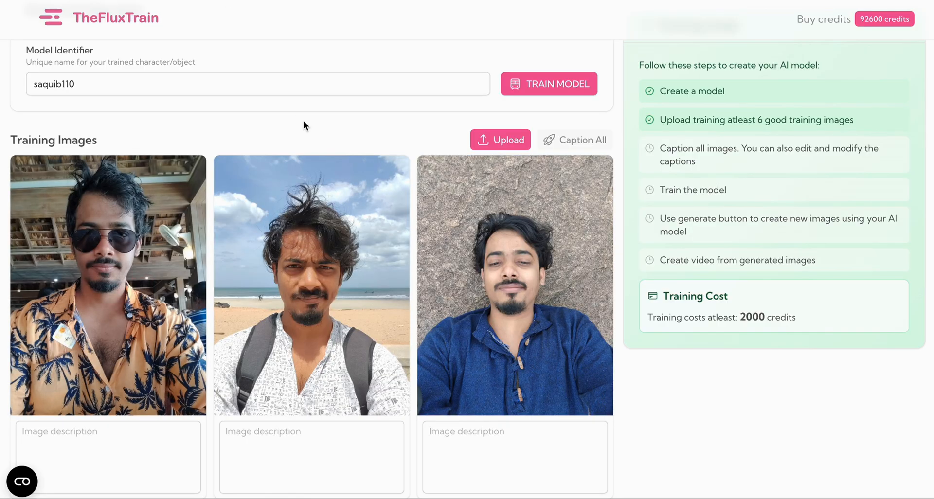
- Check the remaining training photos and generate captions for all of them
scroll(303, 120, down, 8)
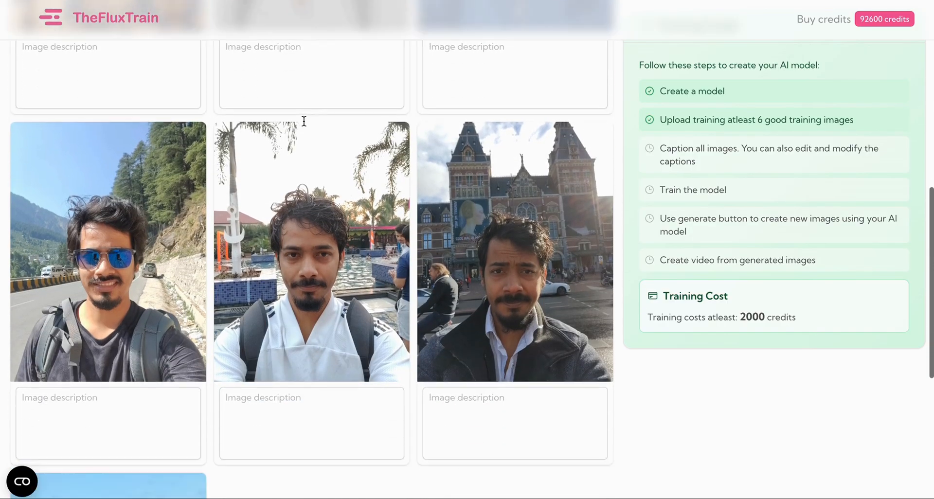
scroll(303, 121, down, 3)
scroll(303, 124, up, 7)
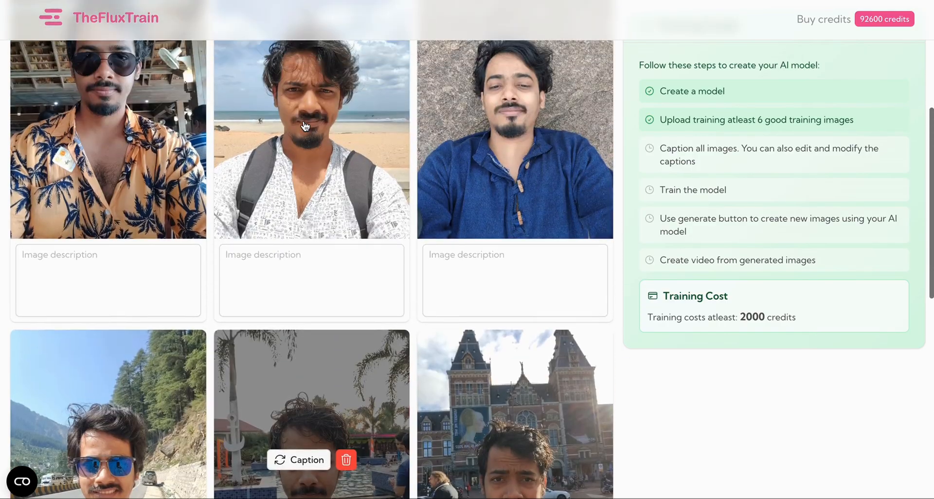
scroll(305, 126, up, 3)
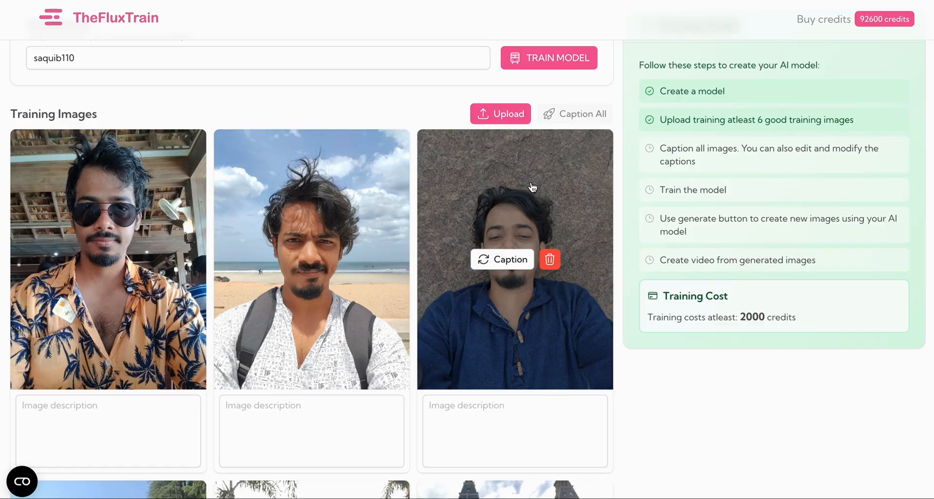
click(572, 121)
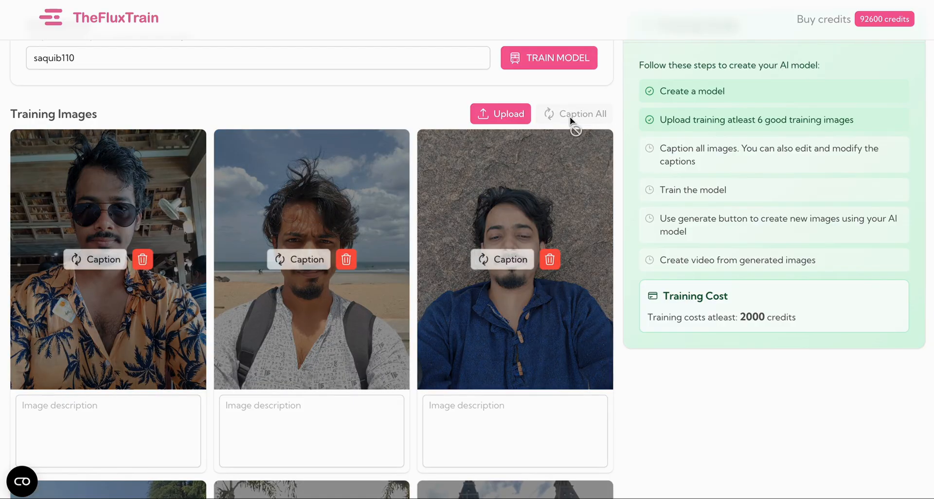
- Review the generated captions and examine how the sunglasses selfie's caption uses the model identifier
scroll(200, 337, down, 7)
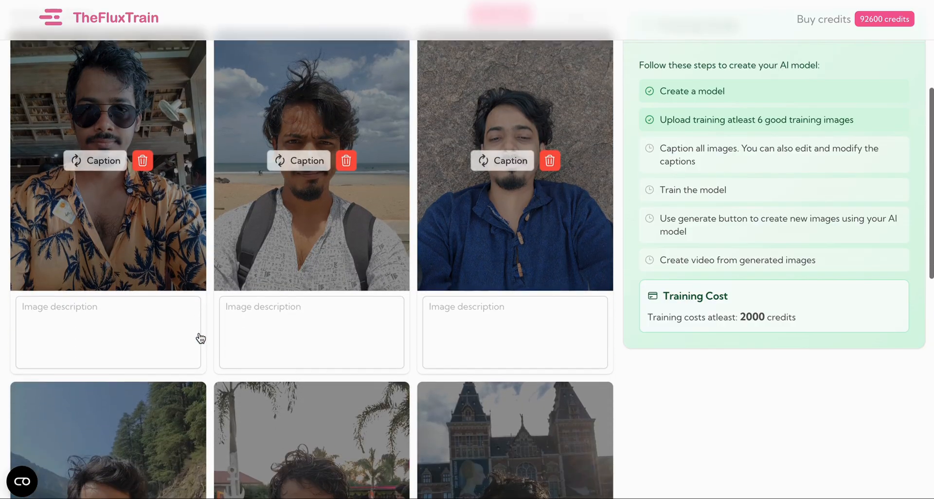
scroll(200, 337, up, 4)
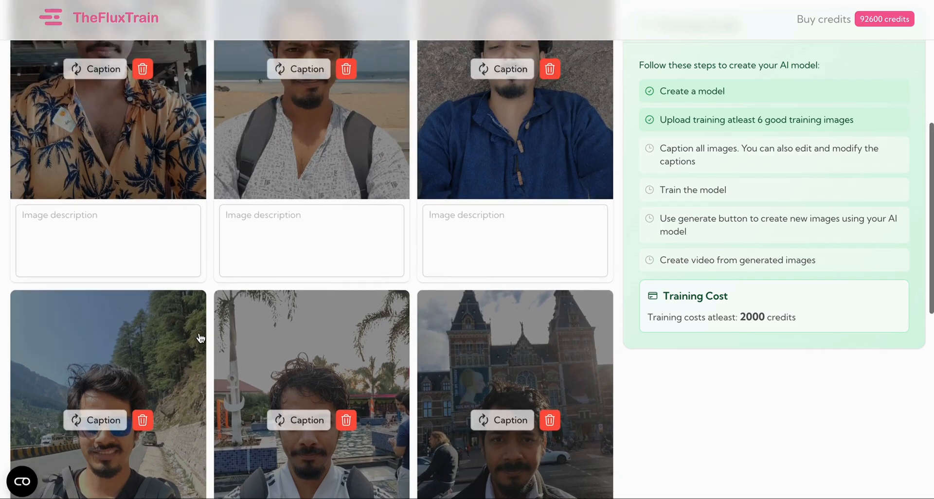
scroll(200, 332, up, 3)
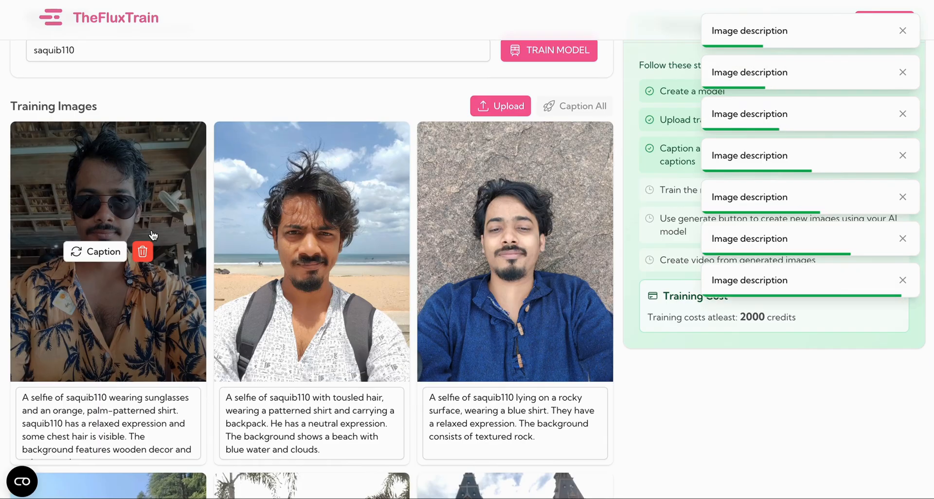
scroll(199, 337, up, 2)
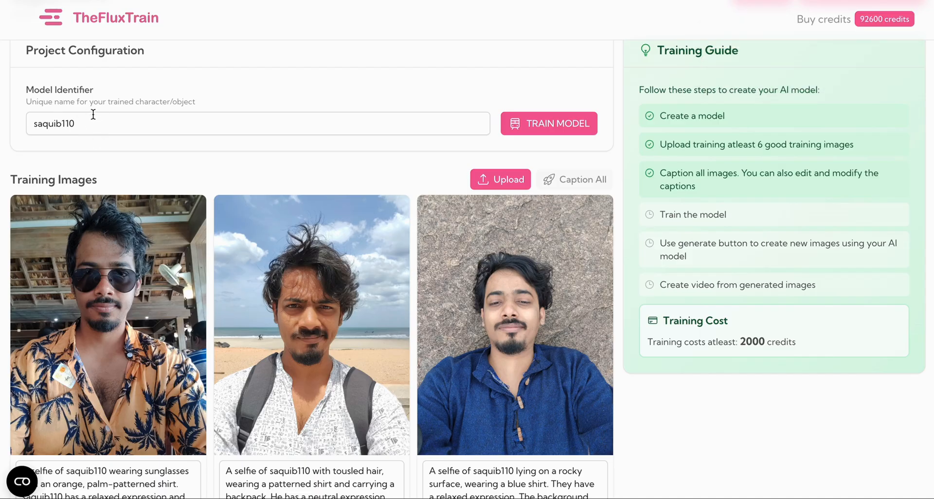
scroll(109, 148, down, 3)
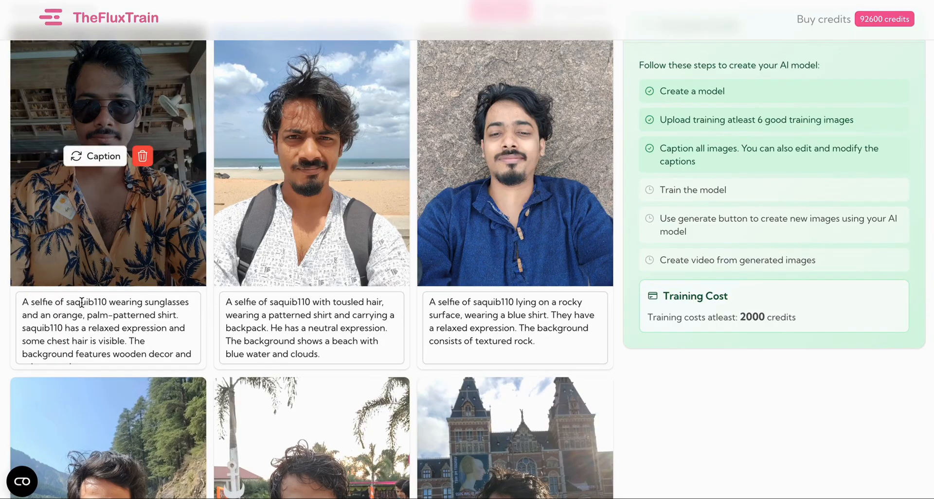
double_click(82, 302)
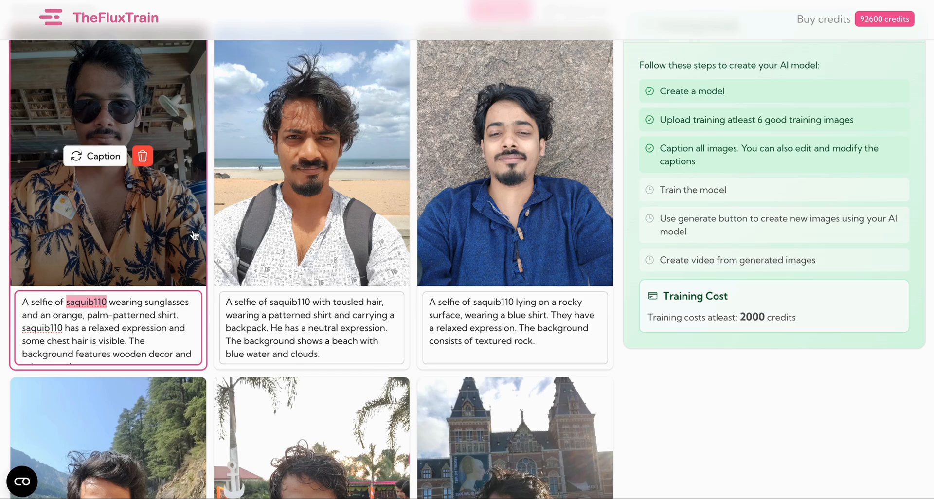
scroll(193, 236, up, 4)
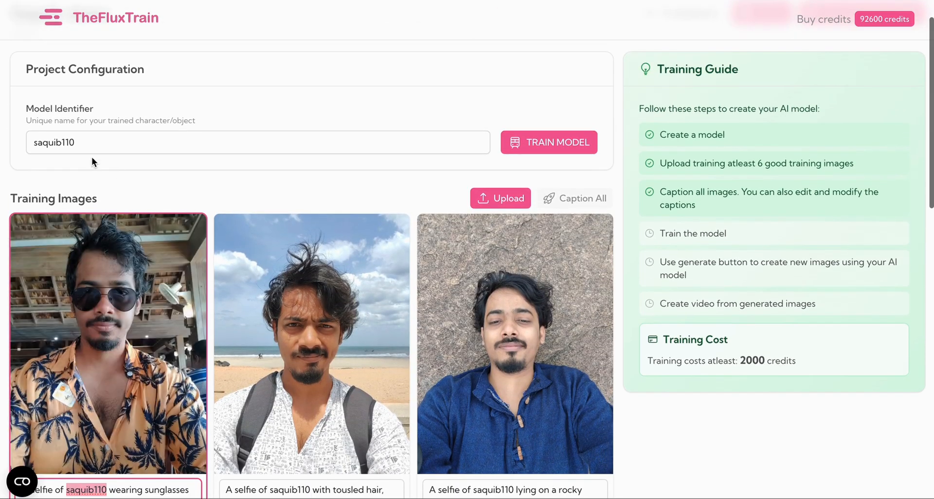
- Replace the model identifier with a different unique name ending in 1010 and save the change
double_click(59, 141)
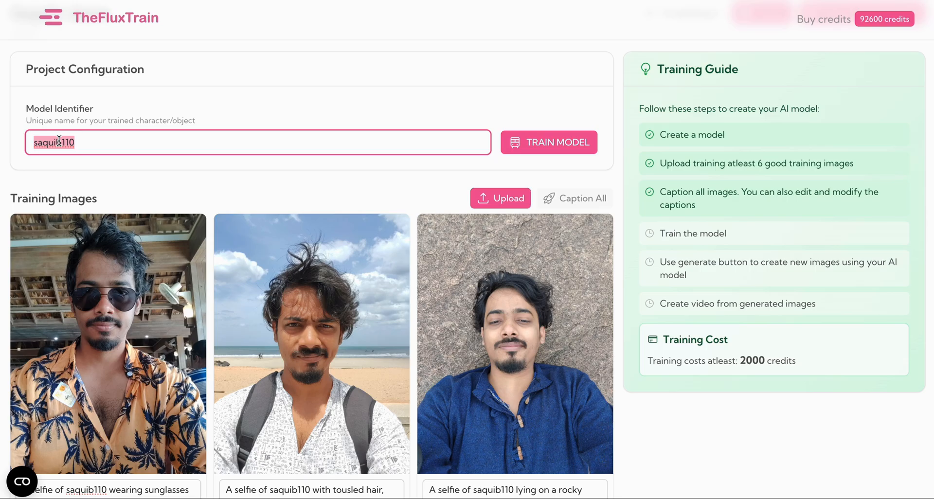
text(ala)
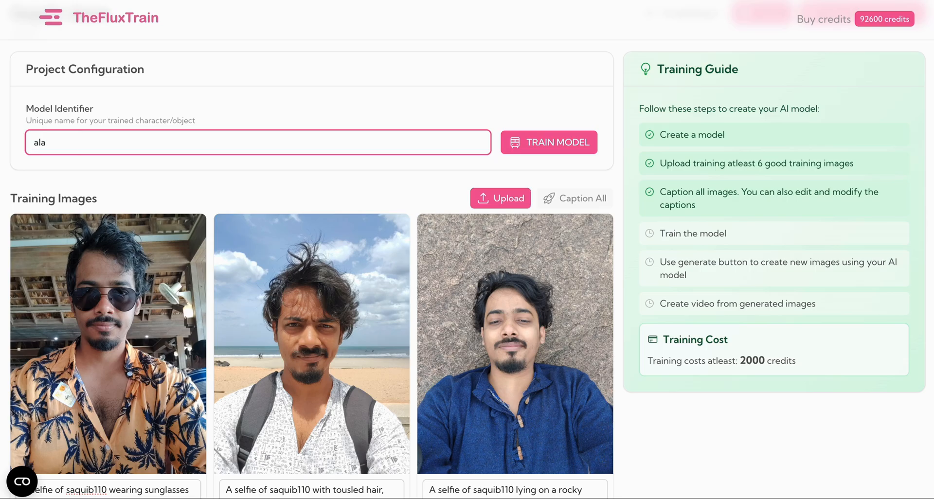
text(m1010)
scroll(177, 185, down, 2)
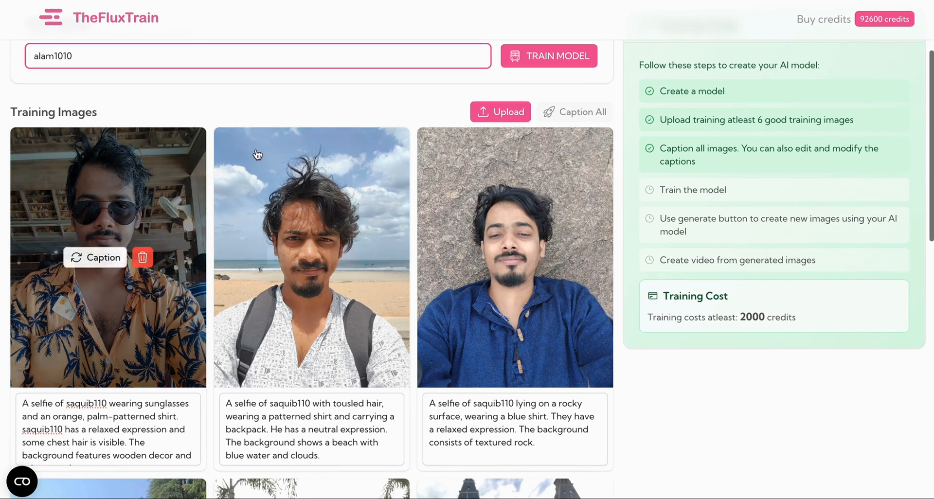
click(257, 100)
- Regenerate the caption of the sunglasses selfie, and set the model identifier back to the original unique name ending in 110
scroll(263, 126, down, 2)
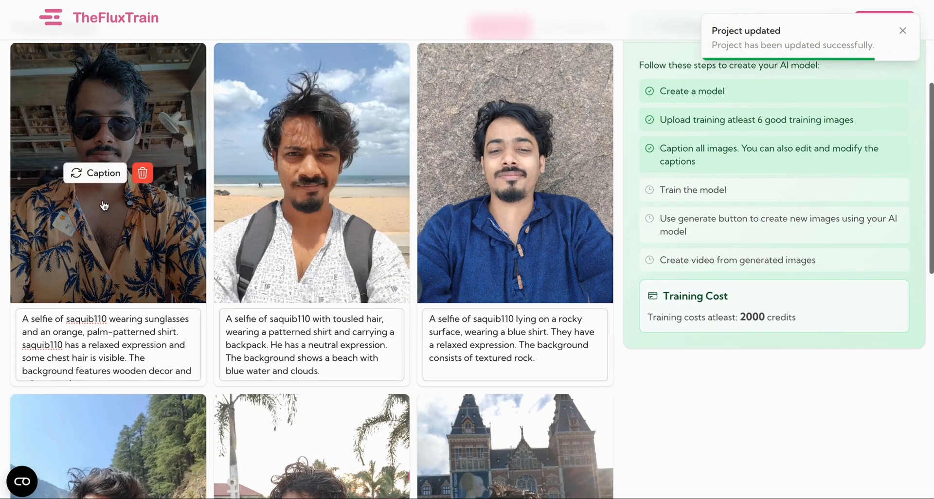
click(94, 176)
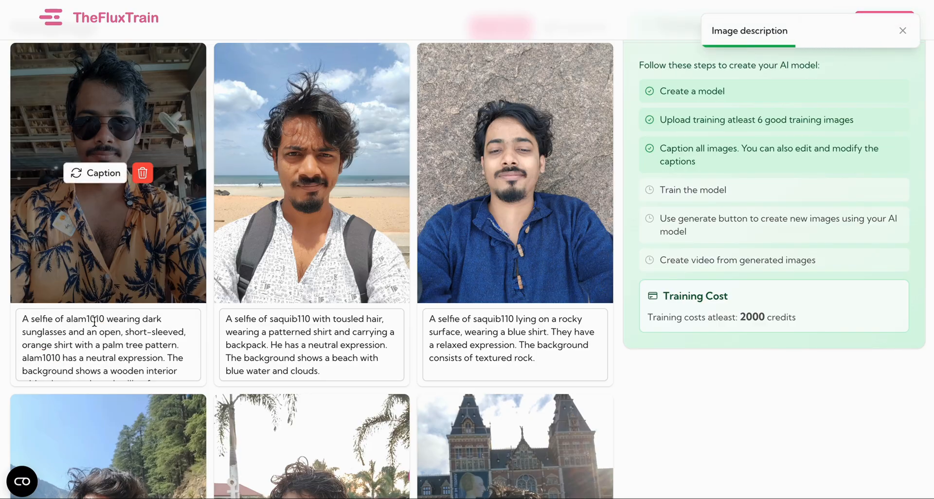
scroll(95, 324, up, 1)
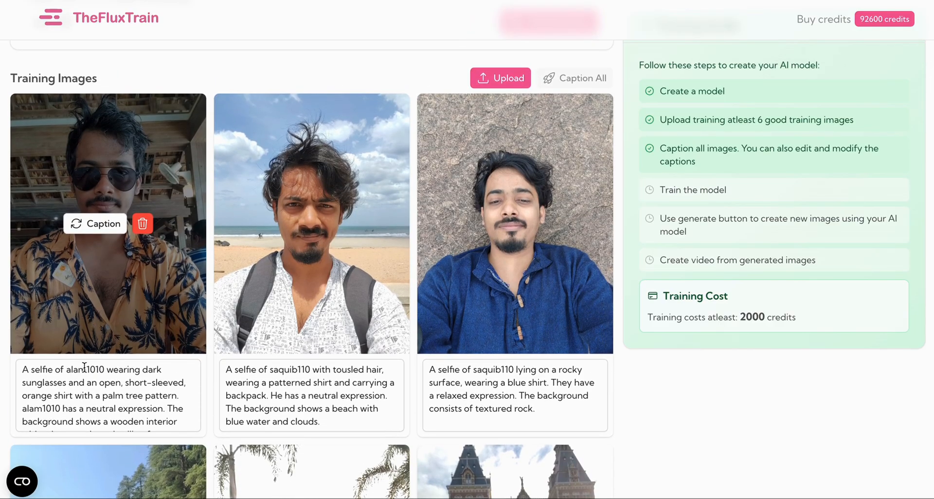
scroll(95, 358, up, 1)
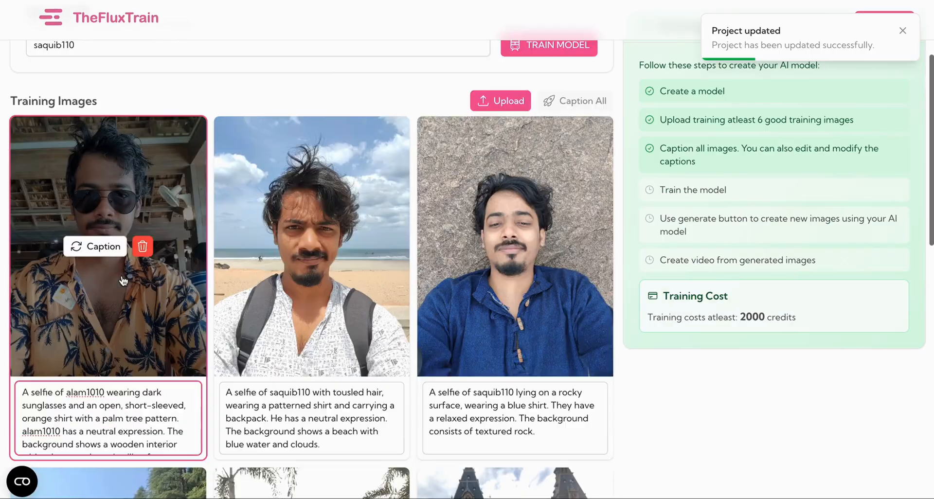
- Regenerate the sunglasses selfie's caption with the restored model identifier and check it against the neighbouring captions
scroll(267, 271, down, 2)
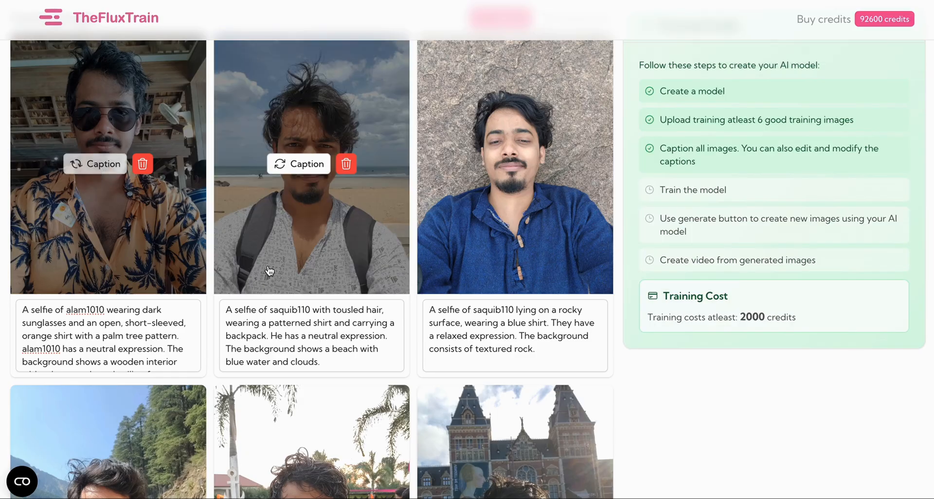
scroll(190, 225, down, 1)
scroll(189, 225, down, 1)
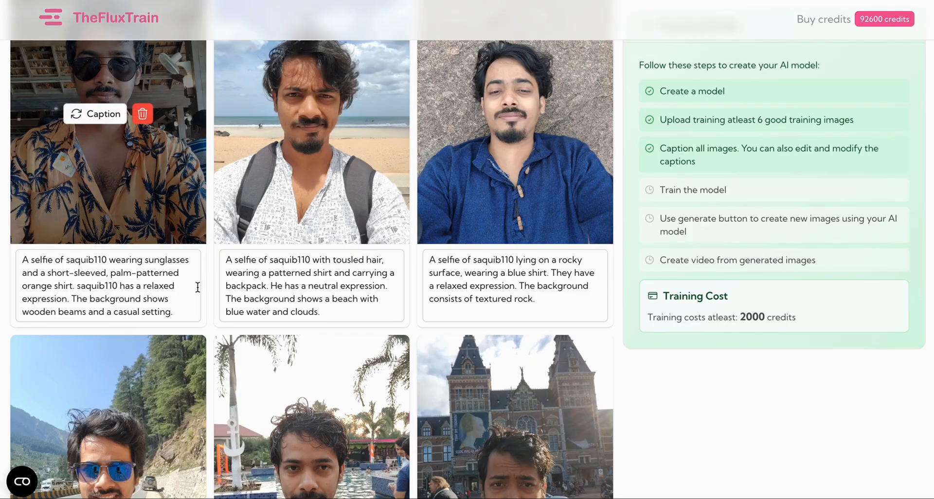
- Open the training setup for the captioned person model
scroll(442, 156, up, 5)
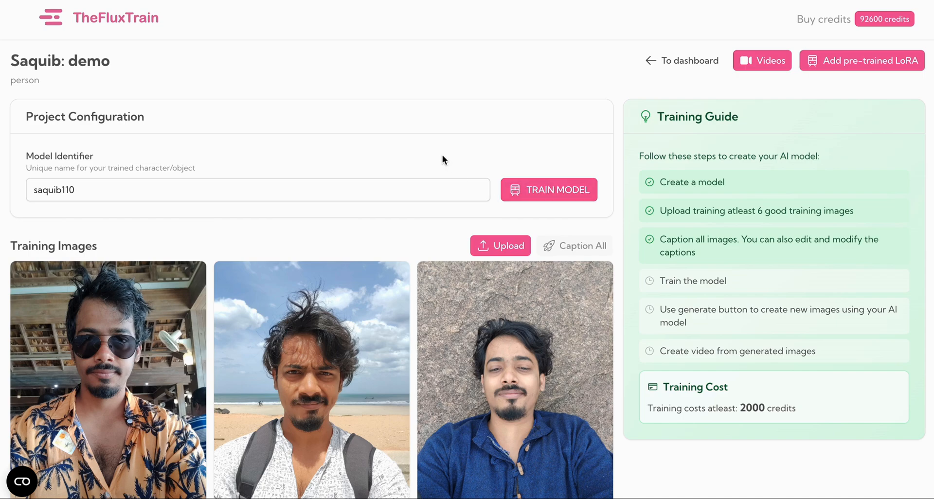
click(541, 194)
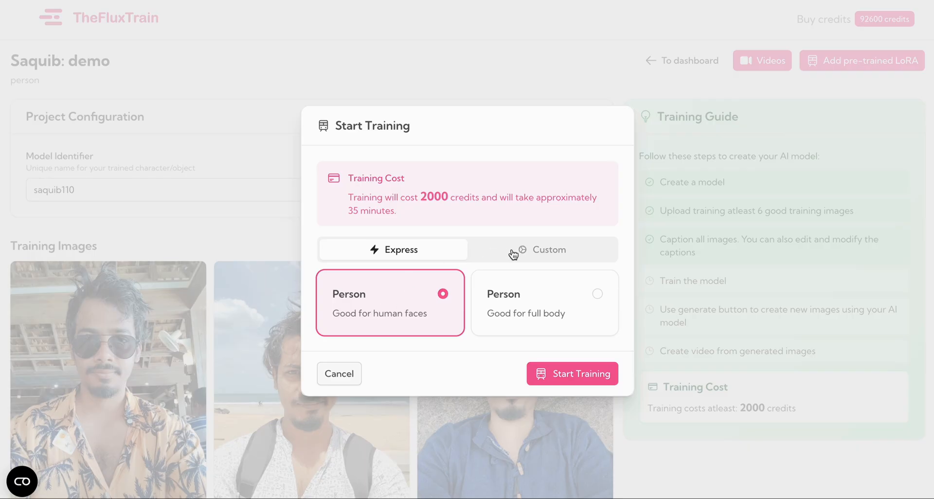
- Try custom training settings with a LoRA rank of 32 and 2917 steps
click(536, 250)
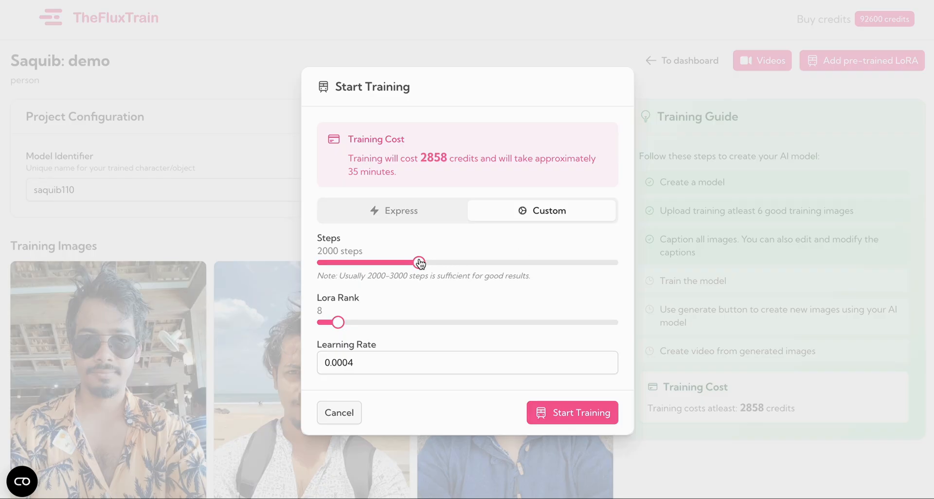
mouse_move(419, 263)
mouse_down()
mouse_move(449, 264)
mouse_move(418, 263)
mouse_up()
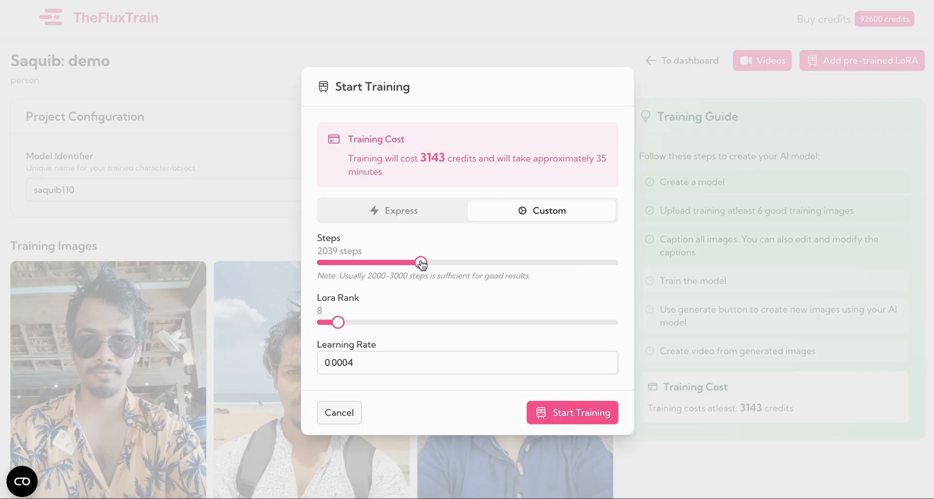
click(408, 212)
click(545, 249)
drag(339, 324, 394, 326)
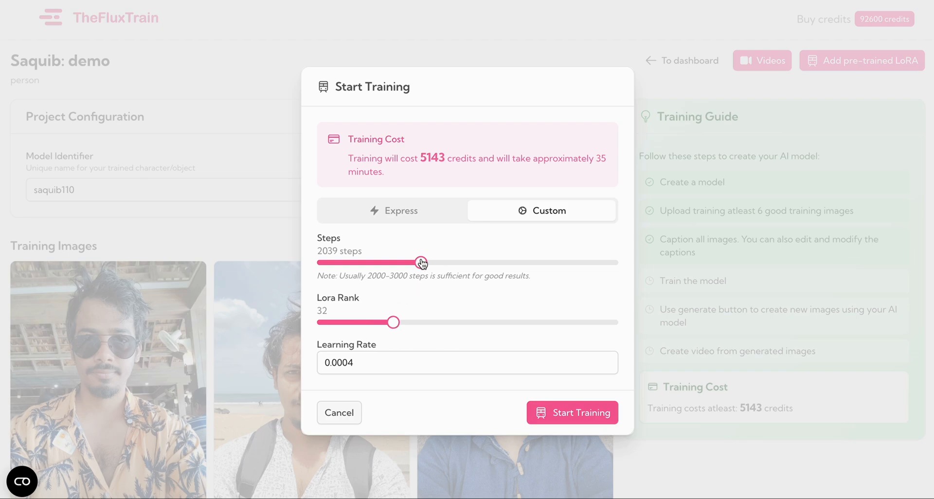
drag(422, 264, 464, 264)
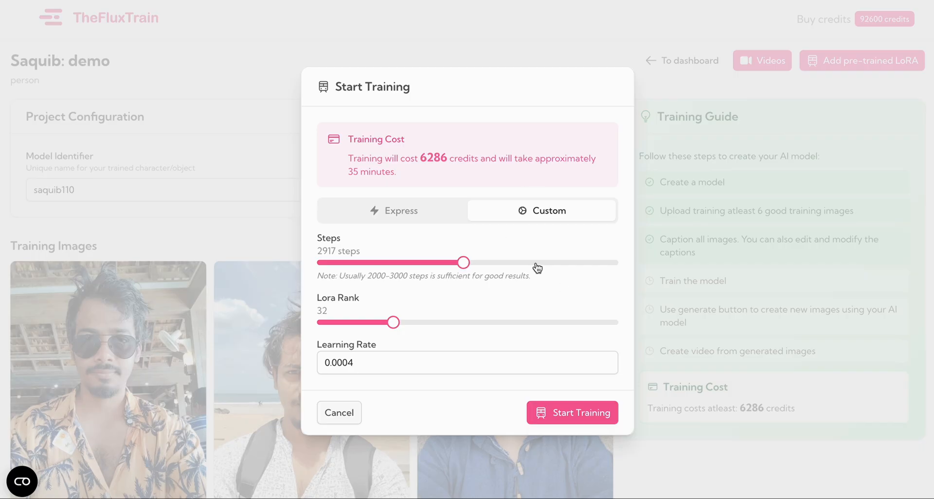
- Choose express training with the Person preset for human faces and start the training
click(387, 217)
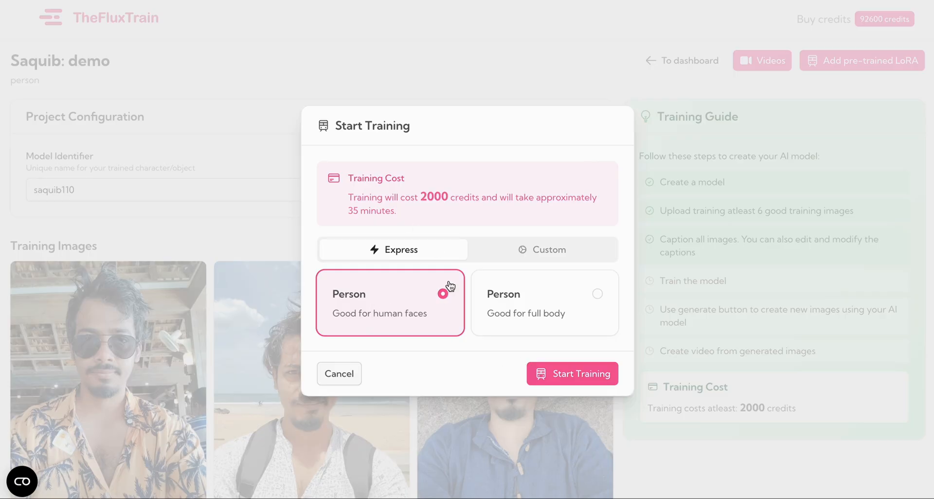
click(504, 304)
click(428, 304)
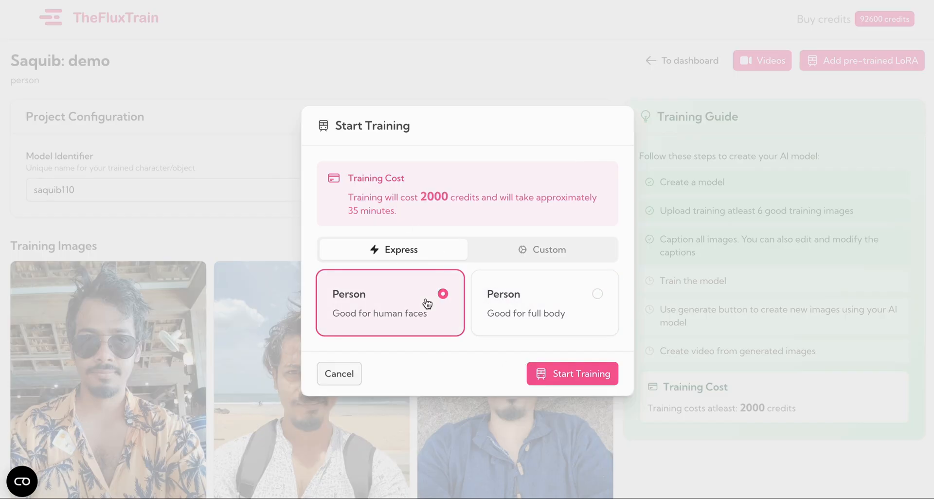
click(572, 376)
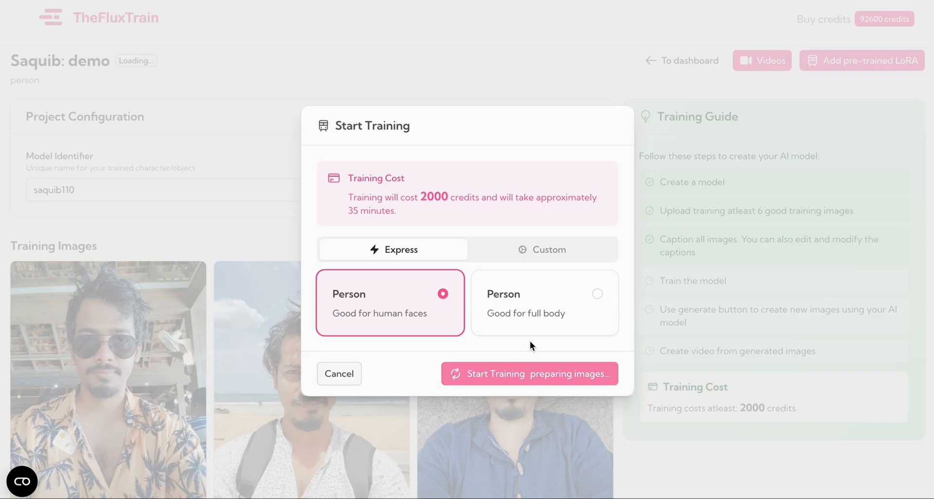
- Check the variation's training status, then open the new image generator in LoRA mode with the latest demo model selected
scroll(306, 309, down, 2)
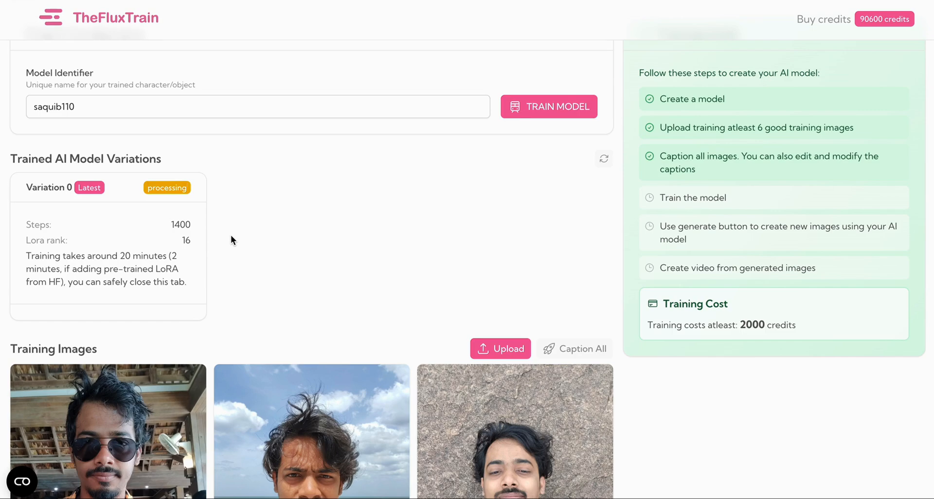
scroll(230, 235, up, 1)
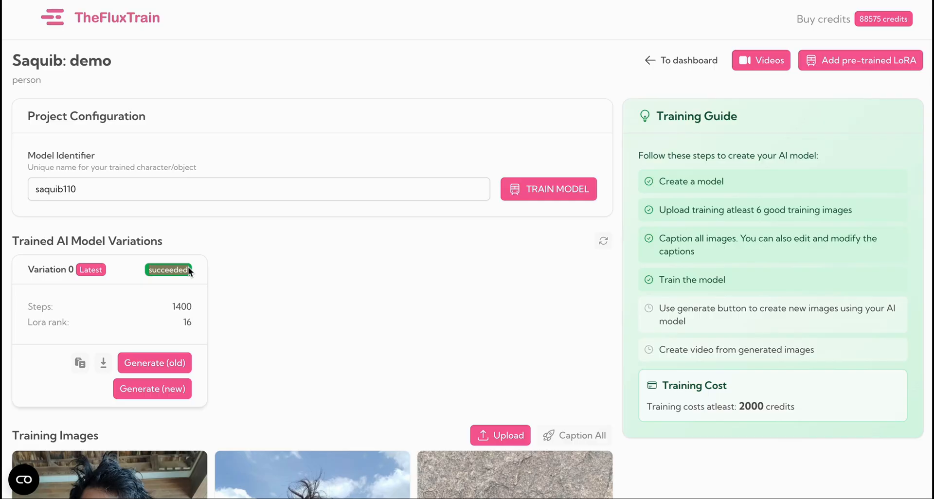
scroll(207, 341, down, 1)
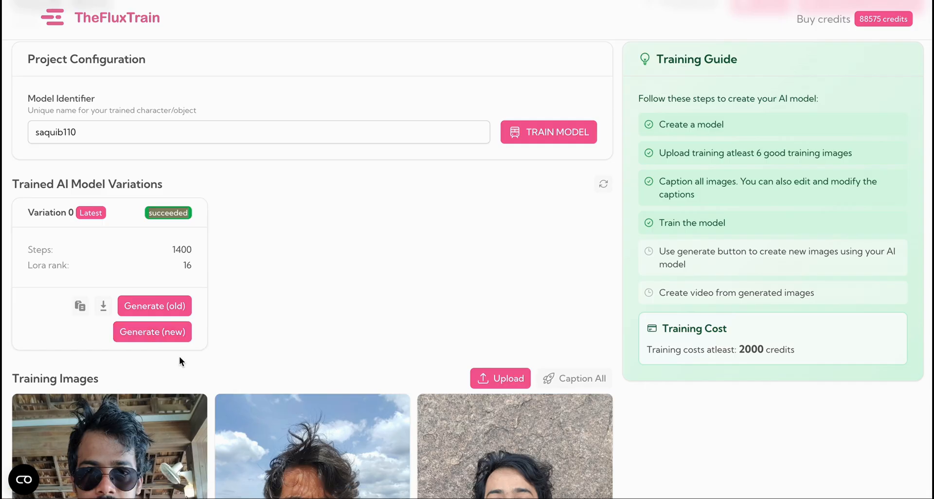
scroll(179, 362, down, 1)
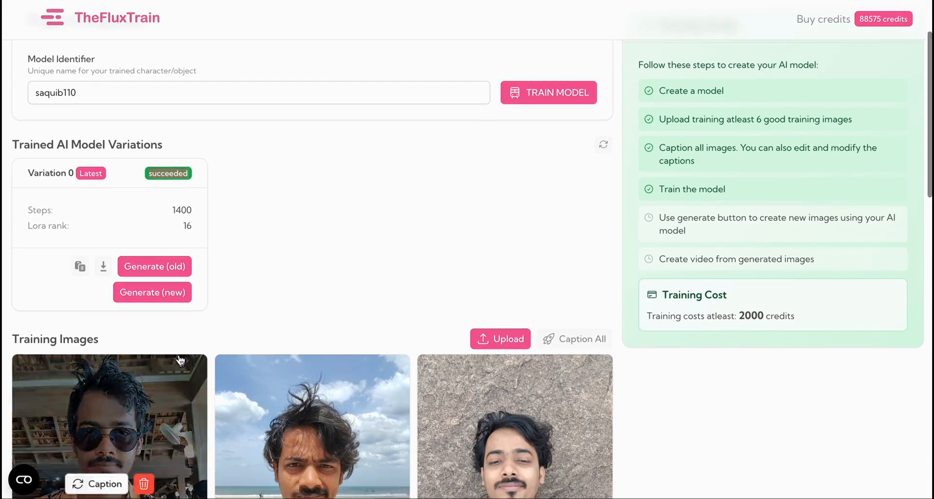
mouse_move(181, 385)
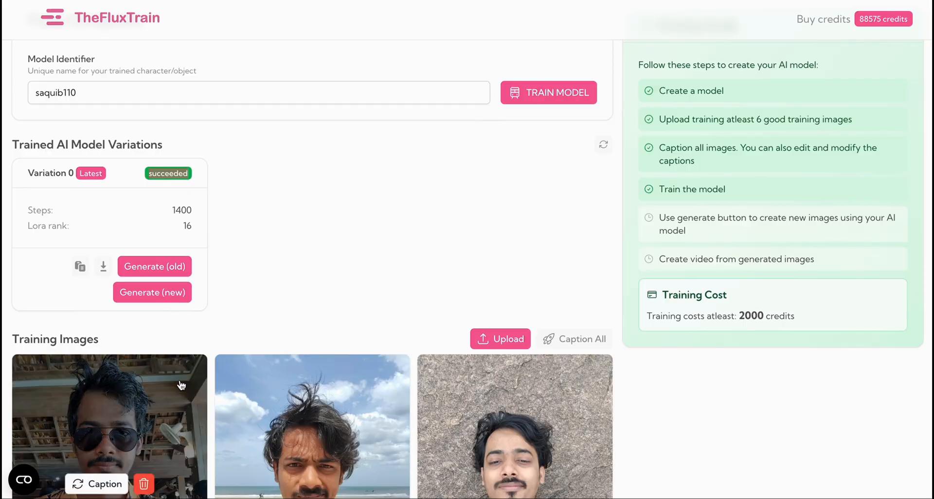
click(169, 300)
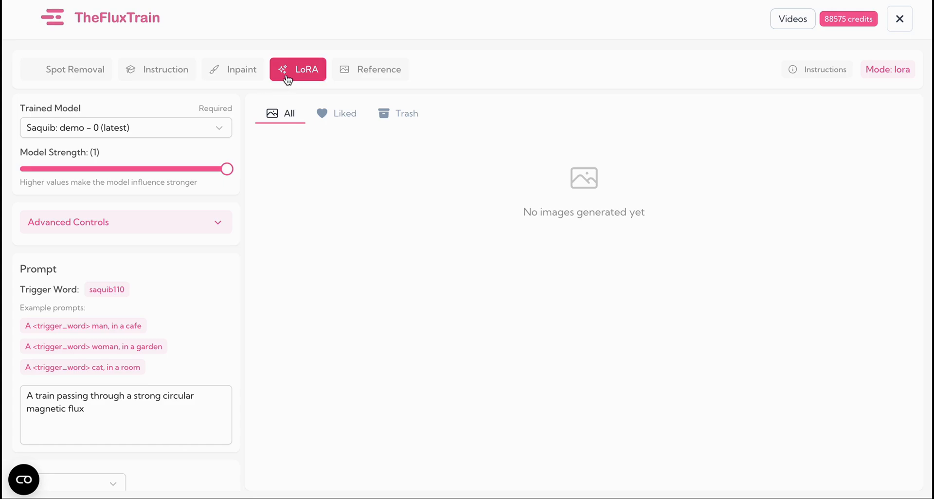
click(110, 130)
click(112, 130)
- Replace the prompt with "A man", the trigger word, and ", wearing a suit, in front of a train", and generate a 1:1 image
scroll(121, 175, down, 2)
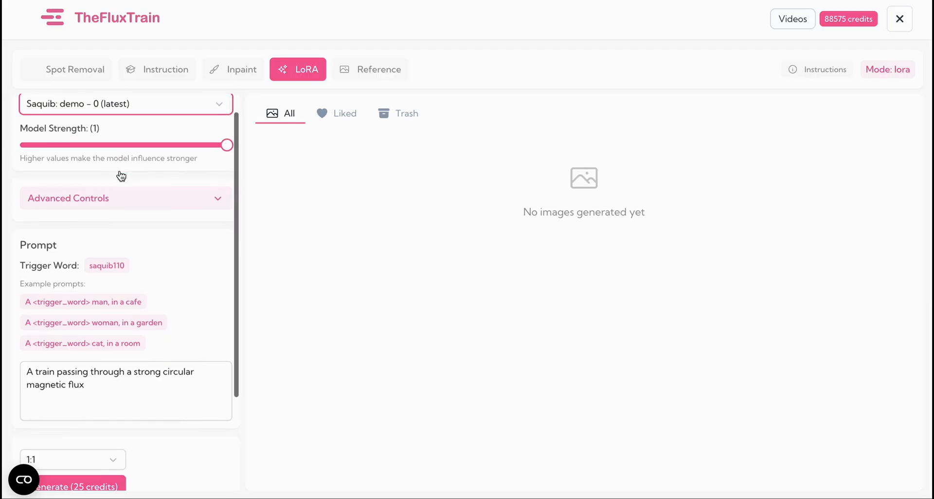
scroll(120, 174, down, 3)
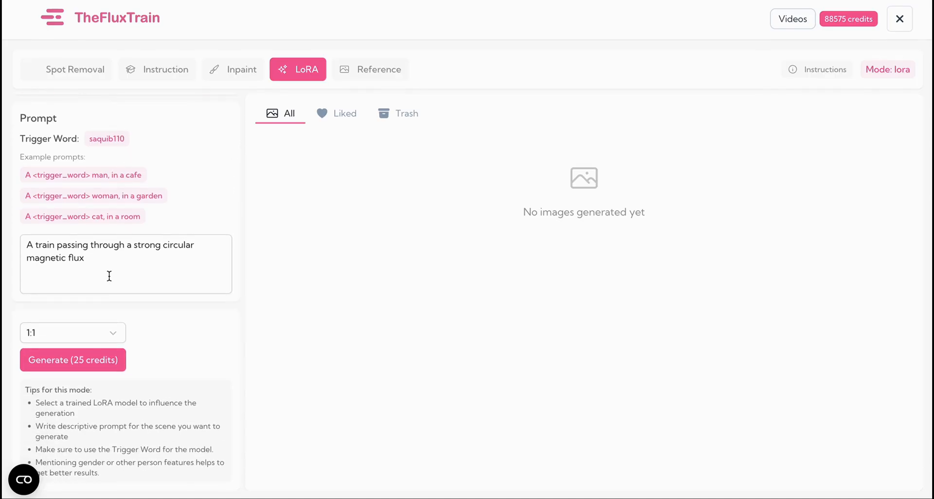
drag(113, 253, 2, 214)
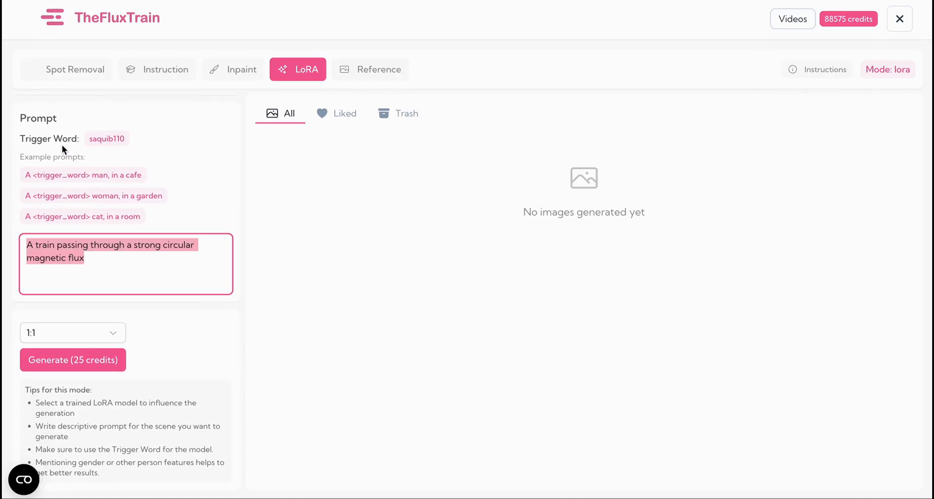
click(101, 142)
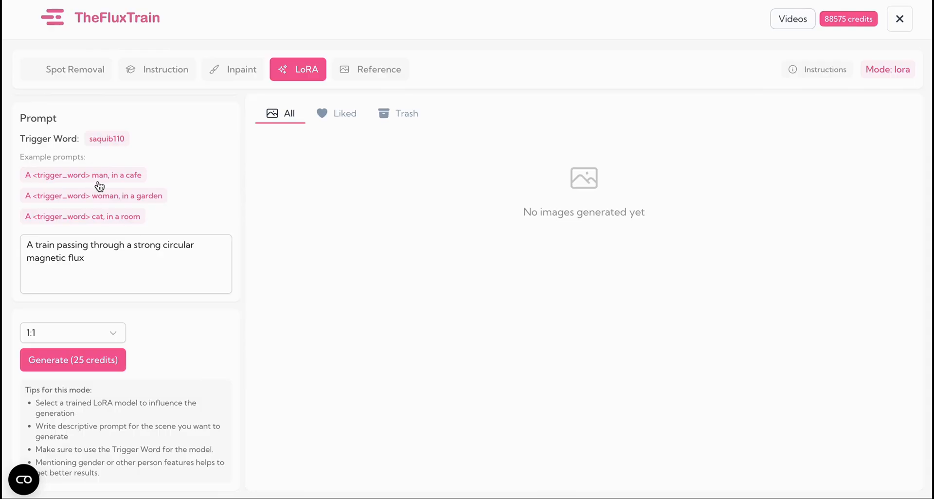
click(107, 262)
drag(107, 262, 3, 234)
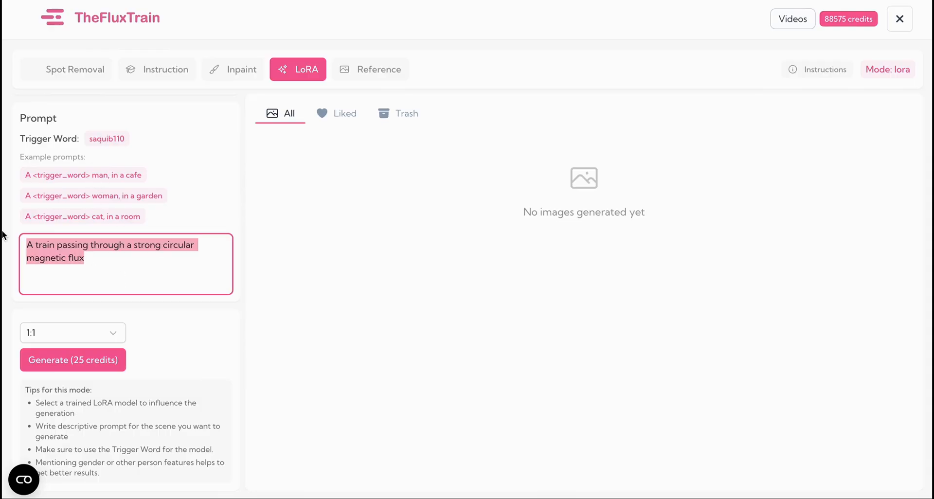
text(A man )
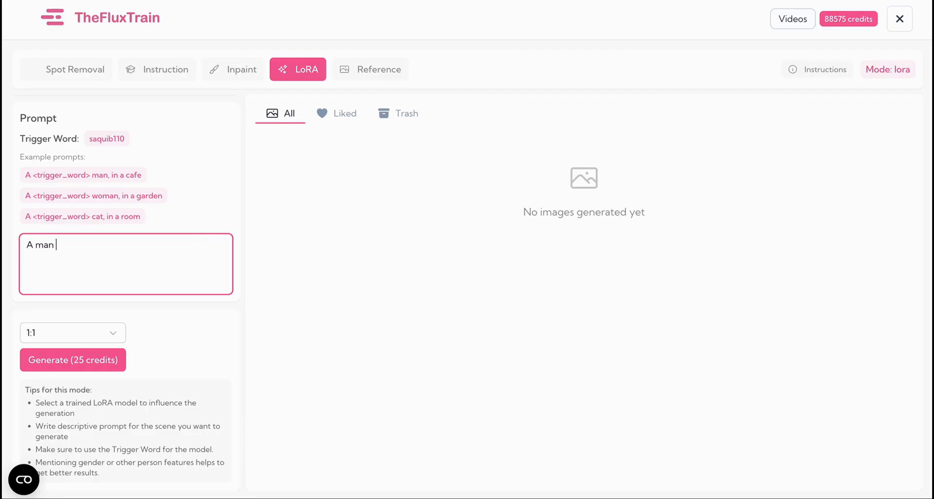
text(saquib110, wearing a)
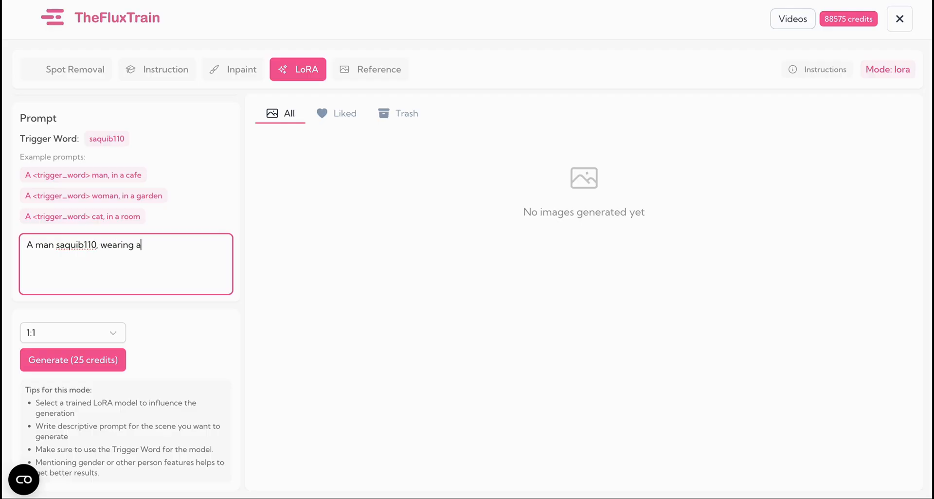
text( suit, in front of a train)
click(95, 366)
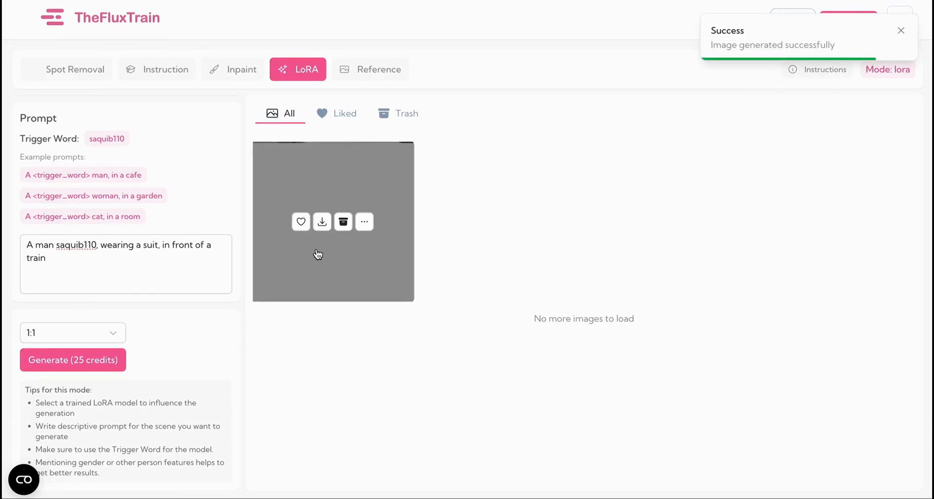
- View the generated suit image enlarged, and generate another image from the same prompt at a 16:9 aspect ratio
click(390, 273)
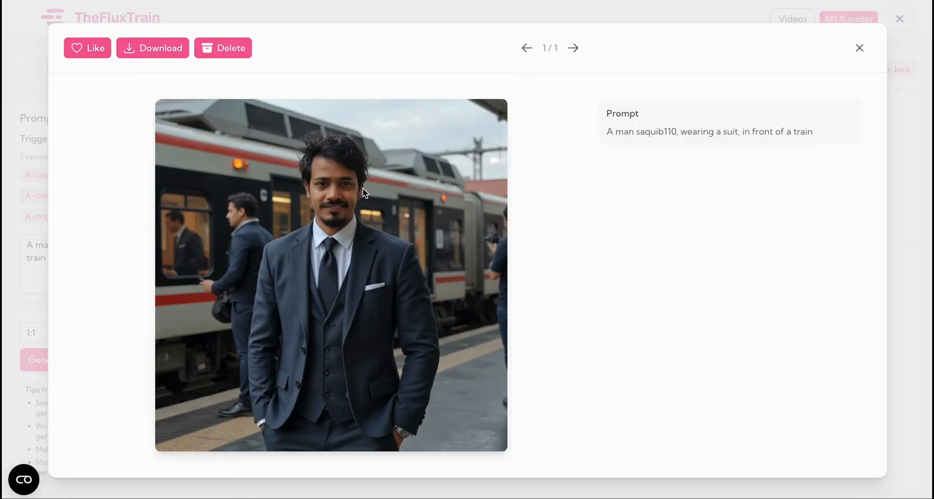
click(860, 48)
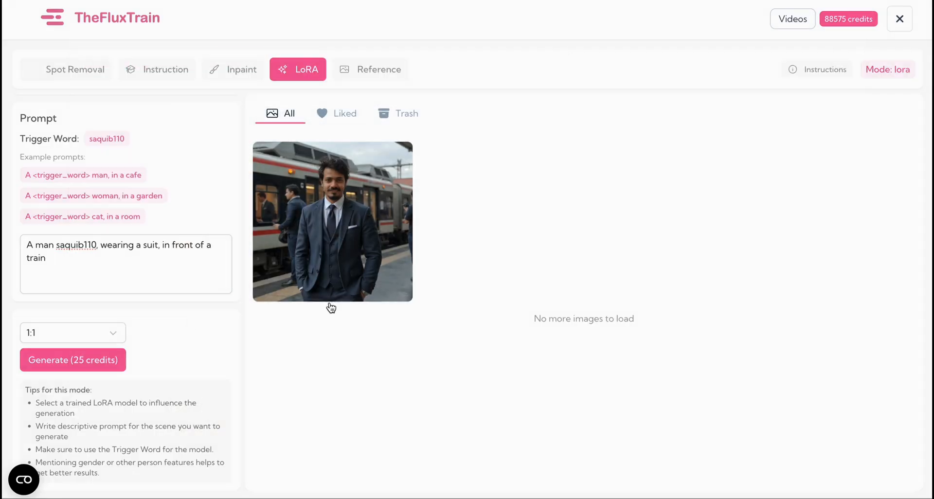
click(110, 330)
click(98, 348)
click(100, 359)
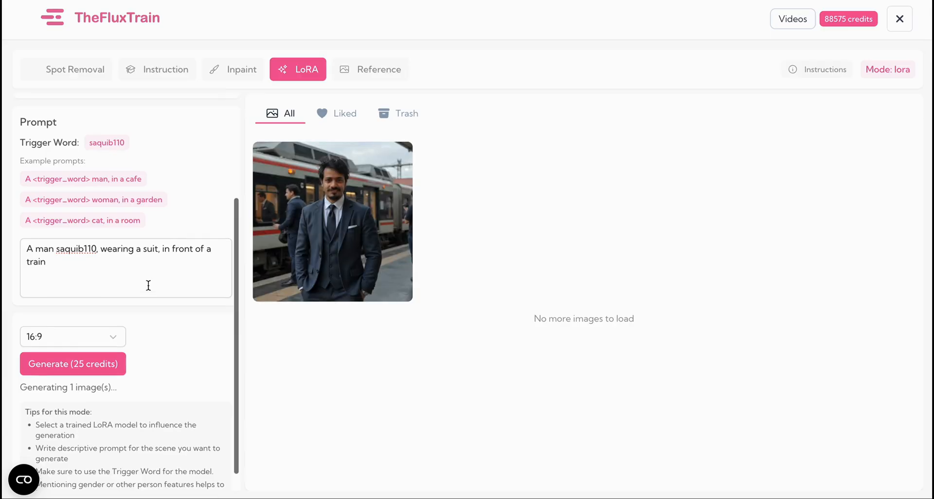
- Expand the advanced controls and look at the choices for an optional second trained model
scroll(146, 272, up, 5)
click(146, 227)
click(146, 278)
click(156, 278)
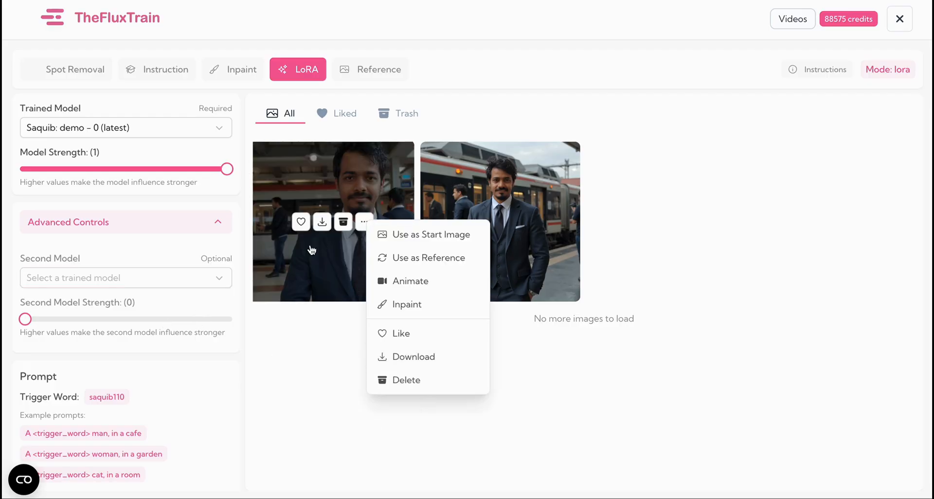
- Set up an animation of the 16:9 image with the video prompt "the man, turns back and run towards the train"
click(393, 282)
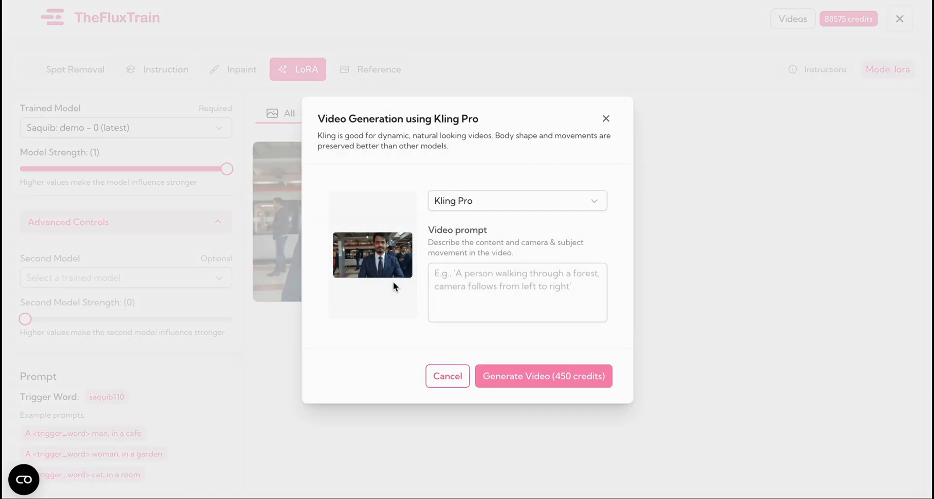
click(504, 287)
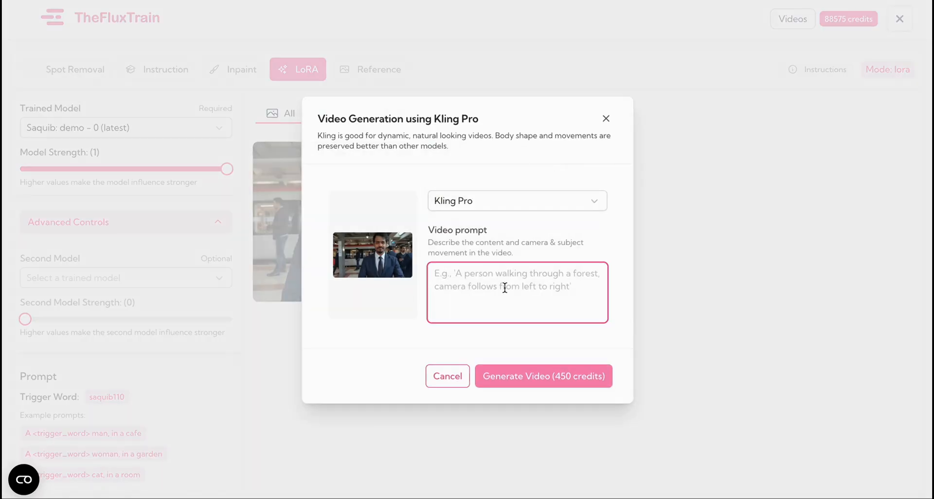
text(the man, l)
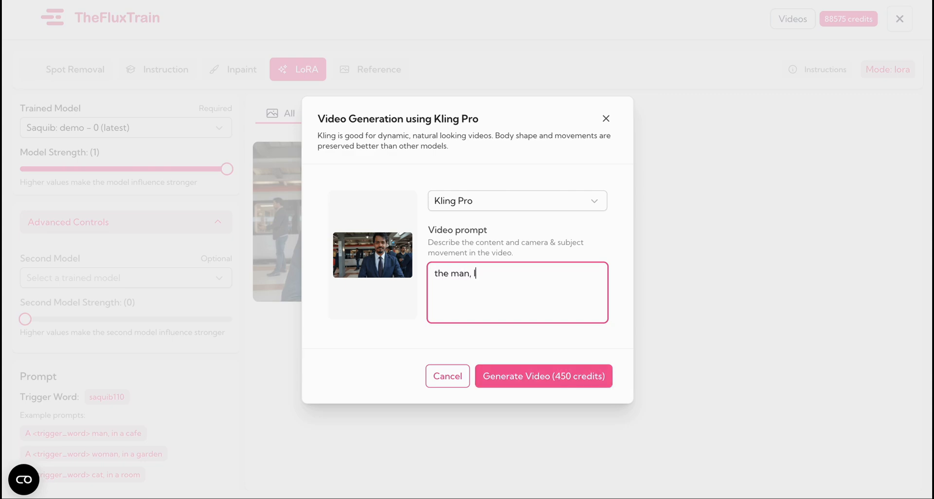
text(ooking back)
click(473, 273)
text(turns)
double_click(496, 272)
key(BackSpace)
click(546, 272)
text(and run towards the traom)
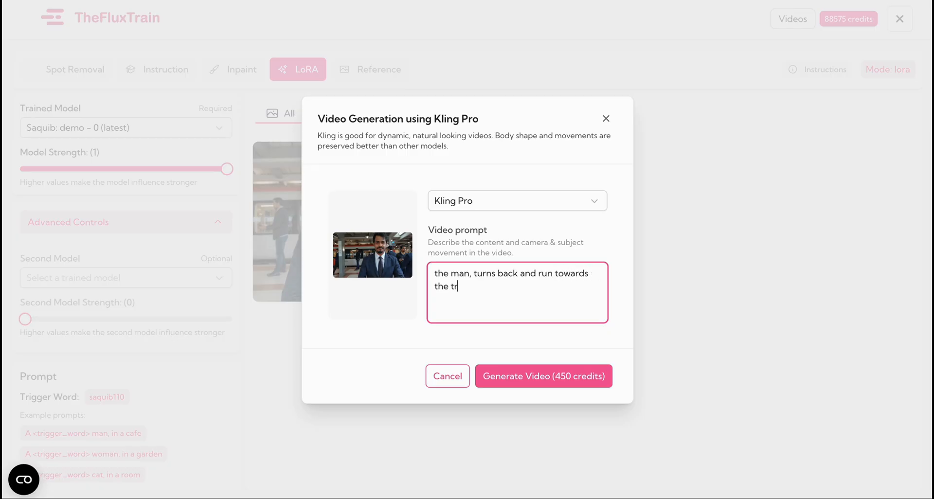
key(BackSpace)
key(BackSpace)
text(in)
- Review the available video engines, keep Kling Pro, and generate the video
click(561, 195)
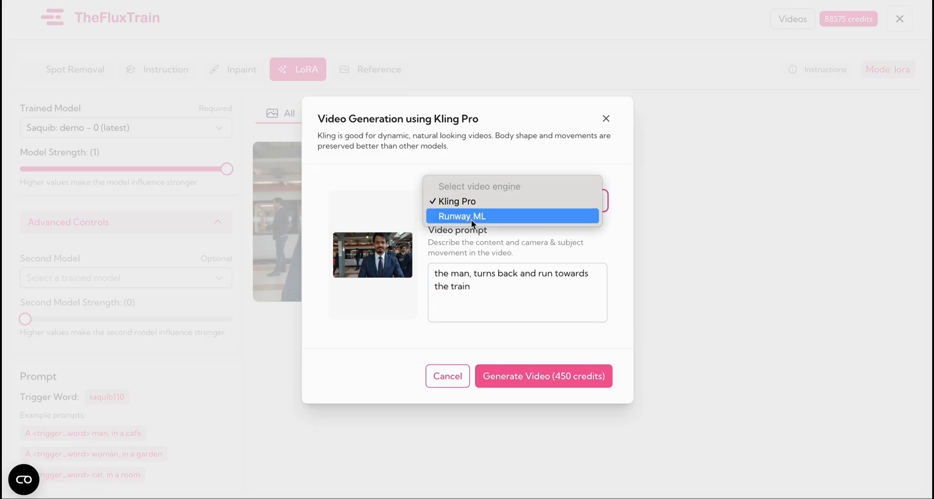
click(501, 237)
click(548, 376)
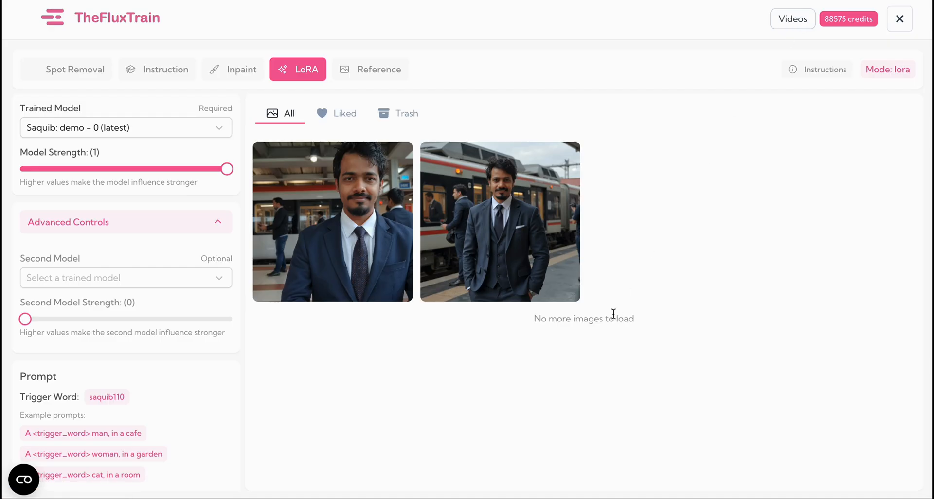
- Mask the overhead line structure in the sky of the 1:1 suit image in the image editor and run the spot removal fix
mouse_move(531, 191)
mouse_down()
mouse_move(542, 186)
mouse_move(511, 176)
mouse_move(528, 171)
mouse_up()
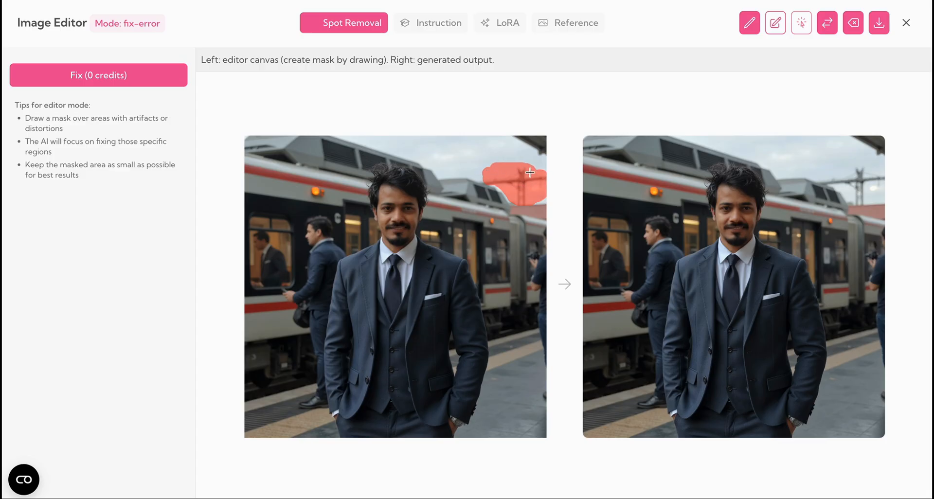
click(127, 74)
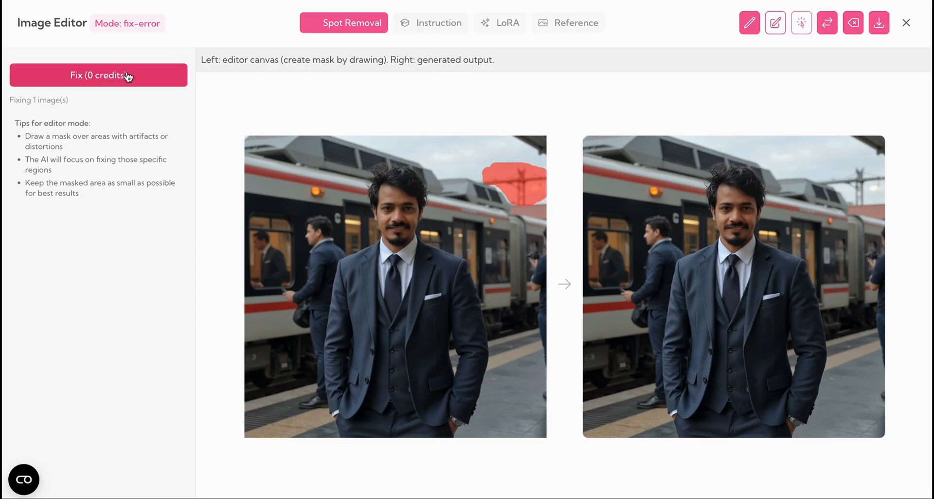